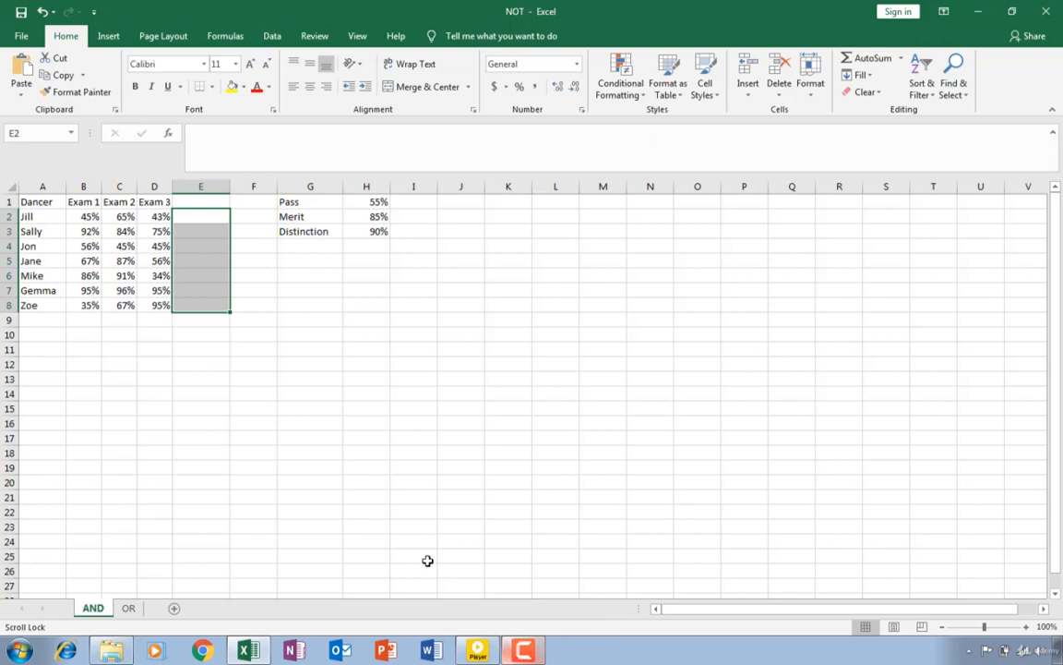
click(86, 216)
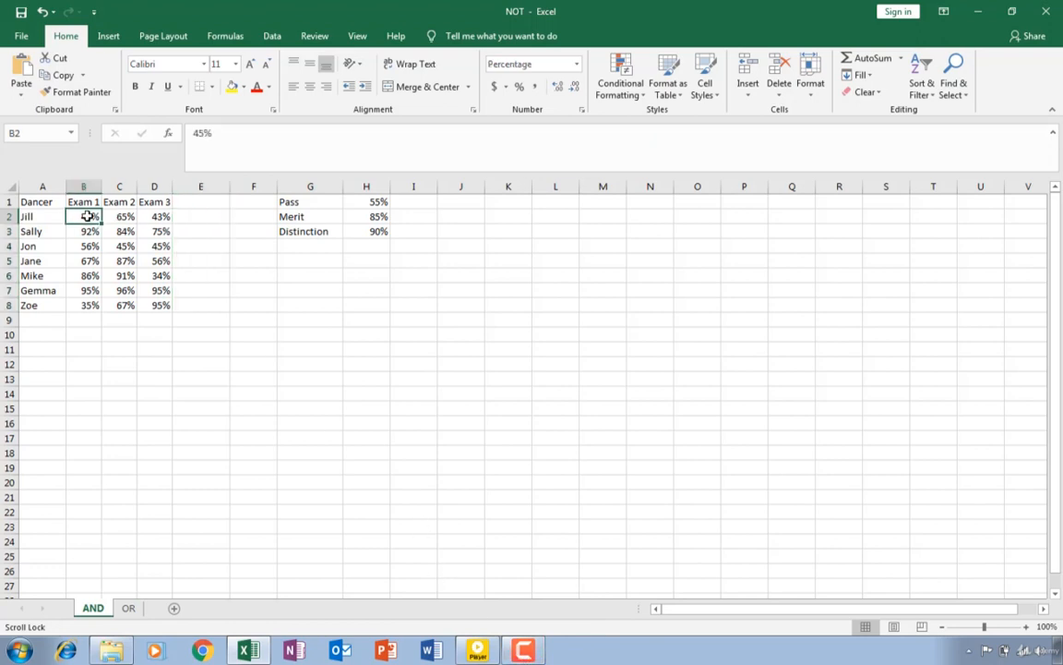
click(115, 217)
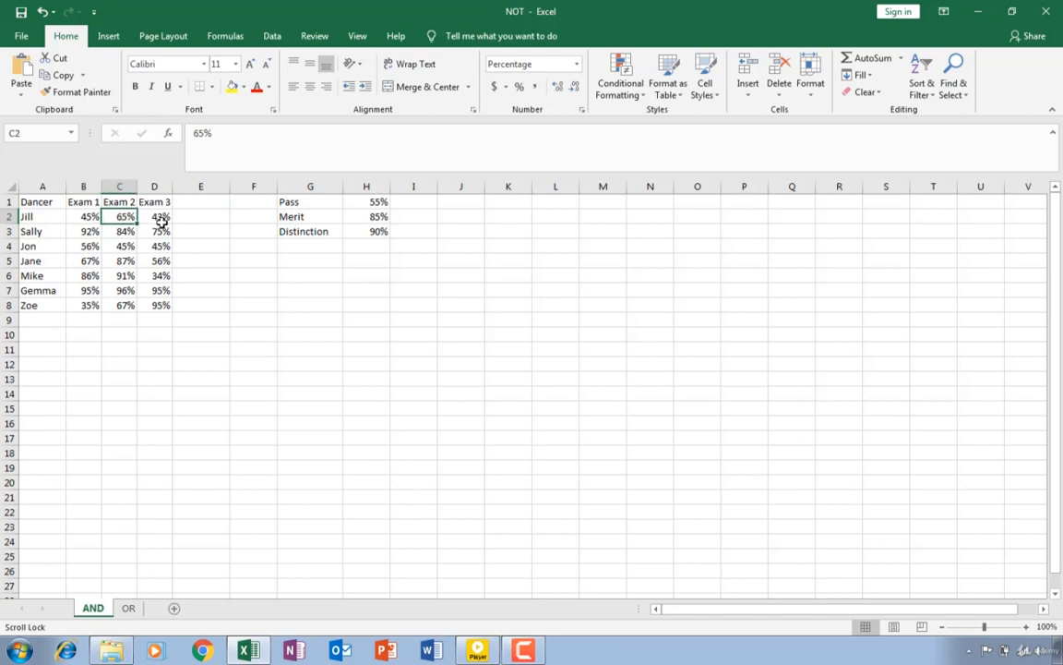
click(158, 219)
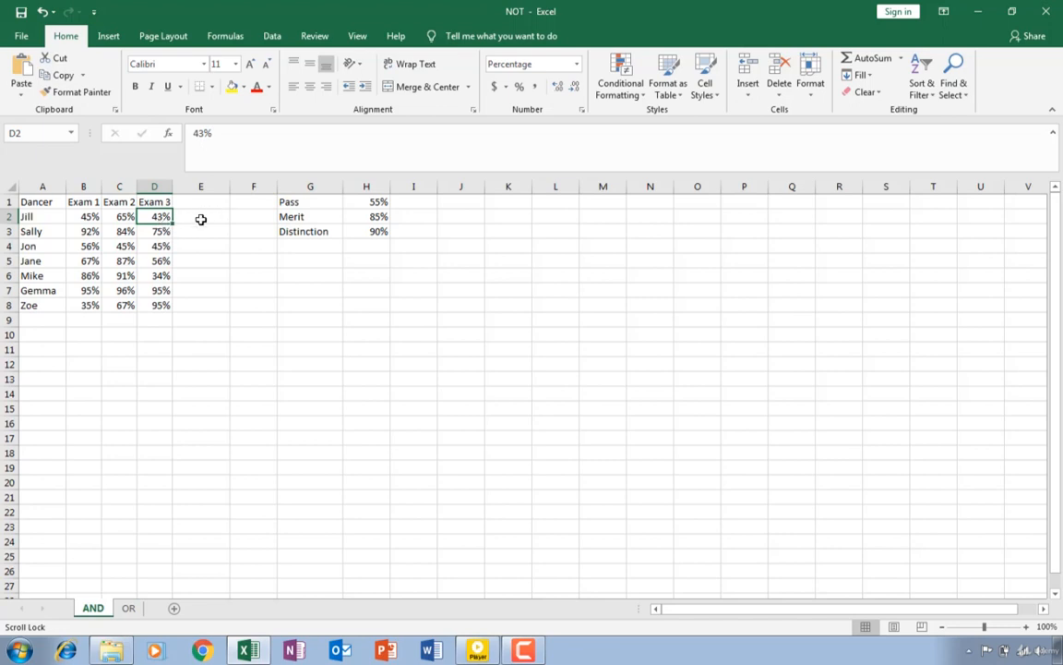
- Begin a formula in cell E2 with an IF function that has an AND function as its logical test
click(201, 219)
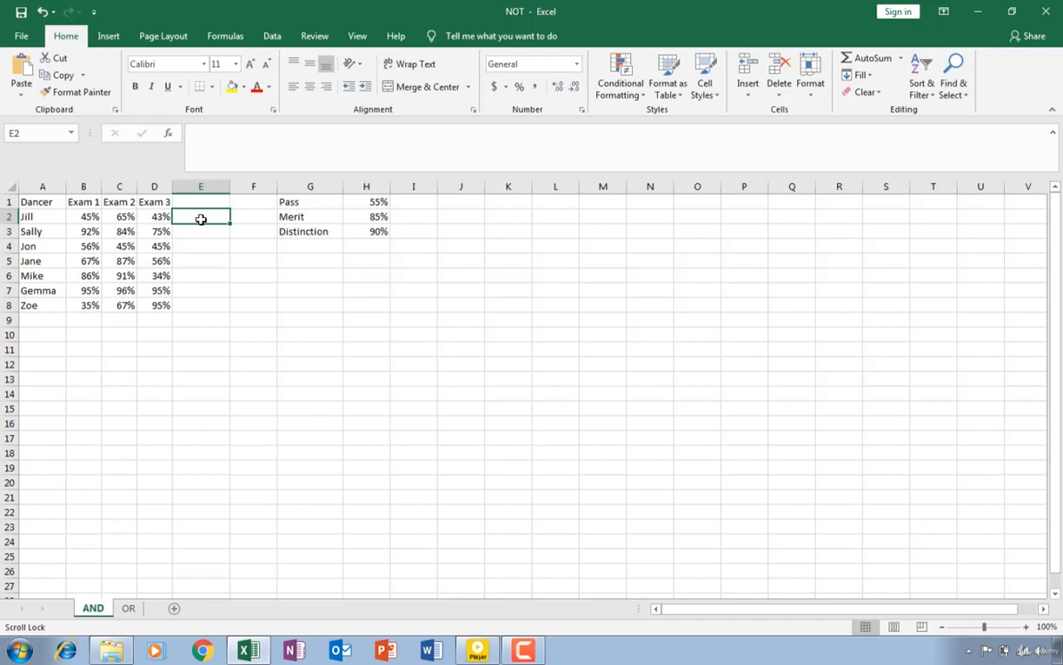
text(=)
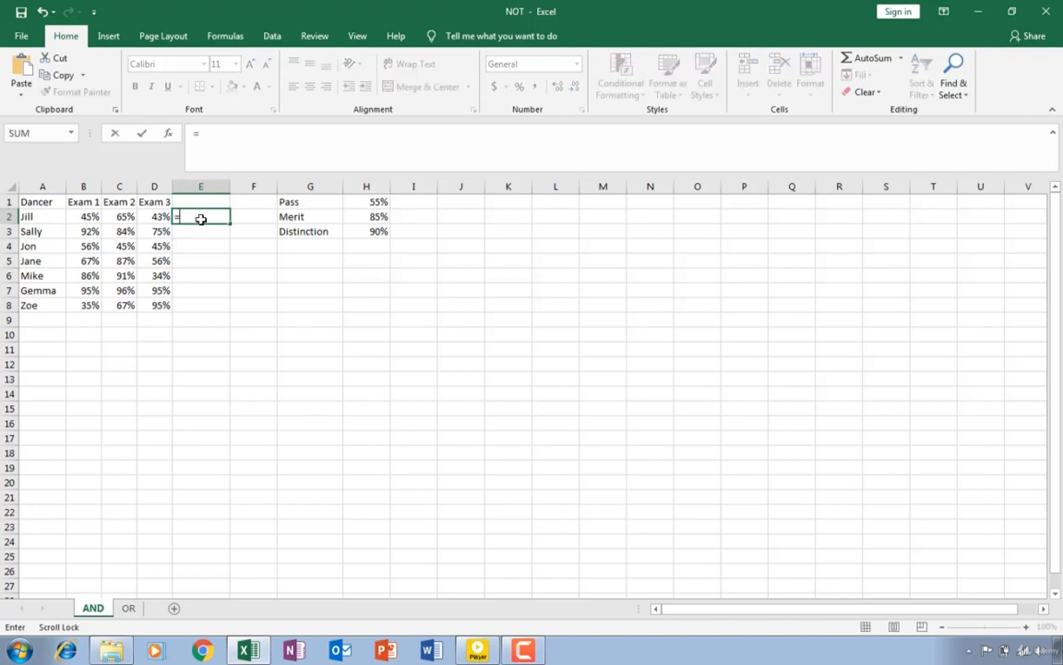
click(210, 134)
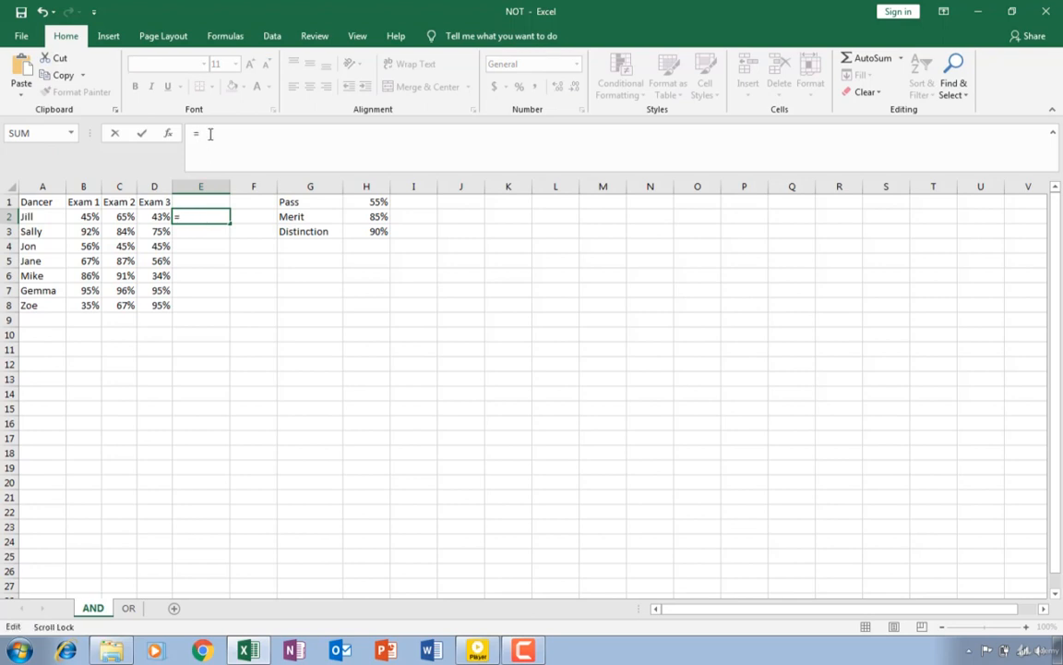
text(if)
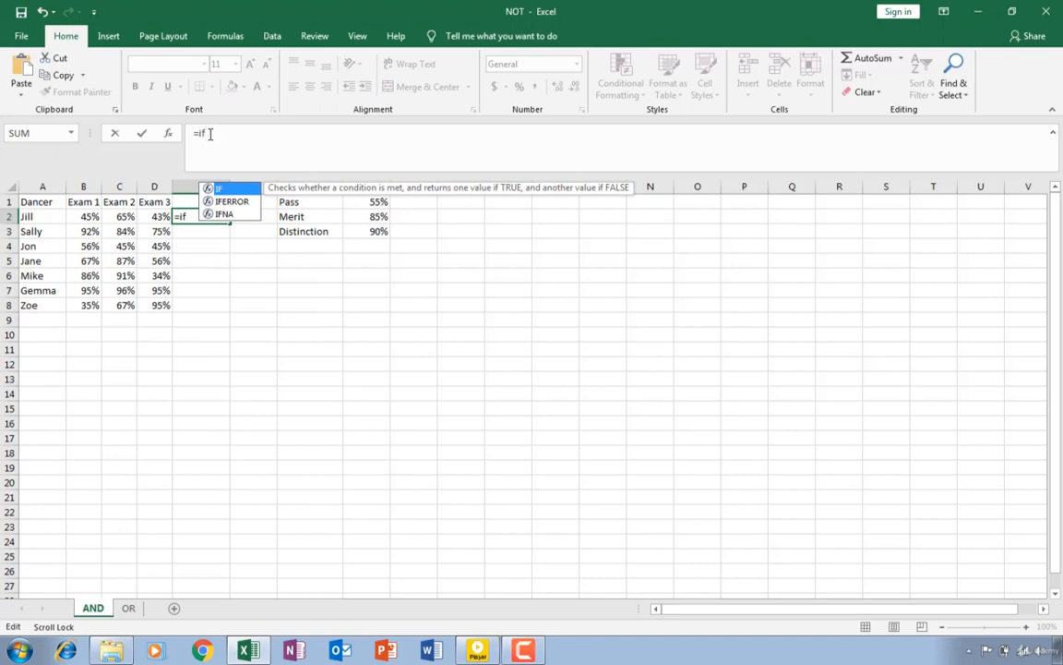
text((a)
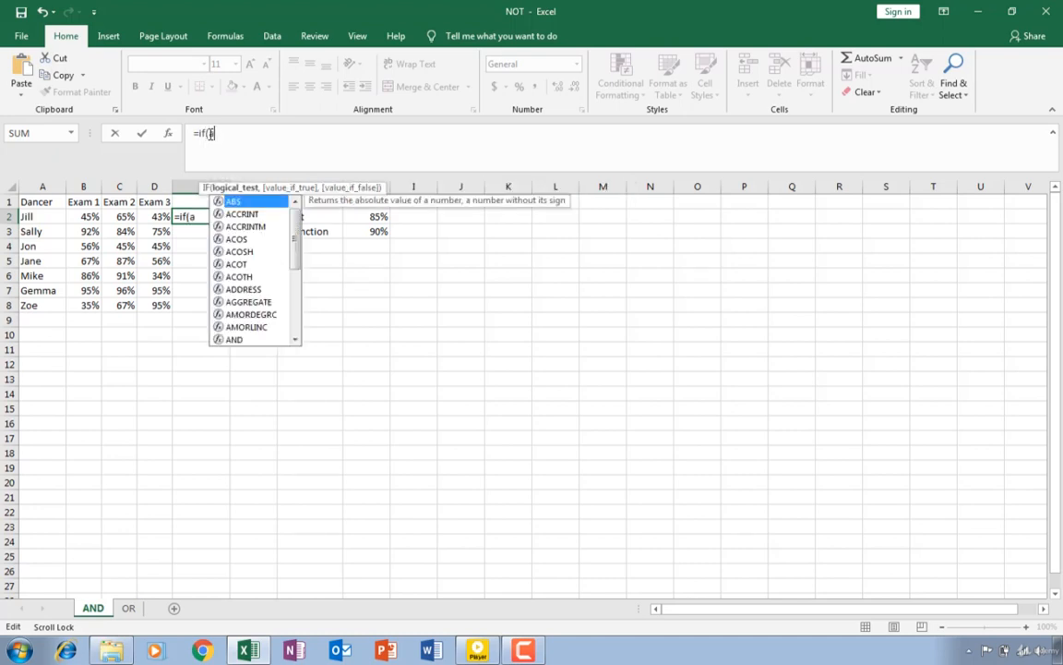
text(nd)
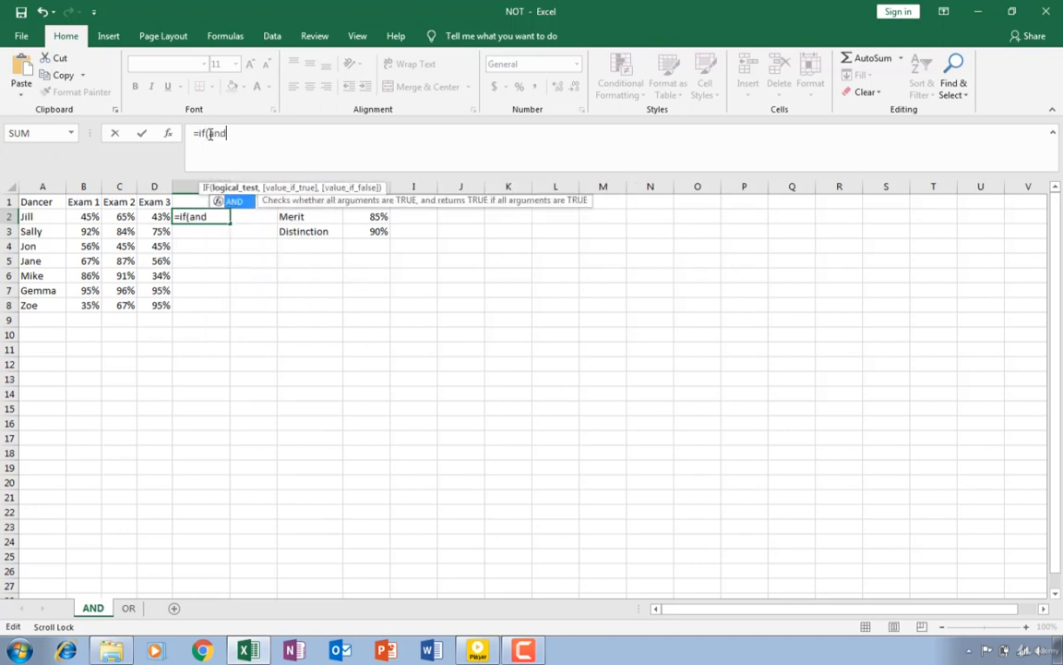
text(()
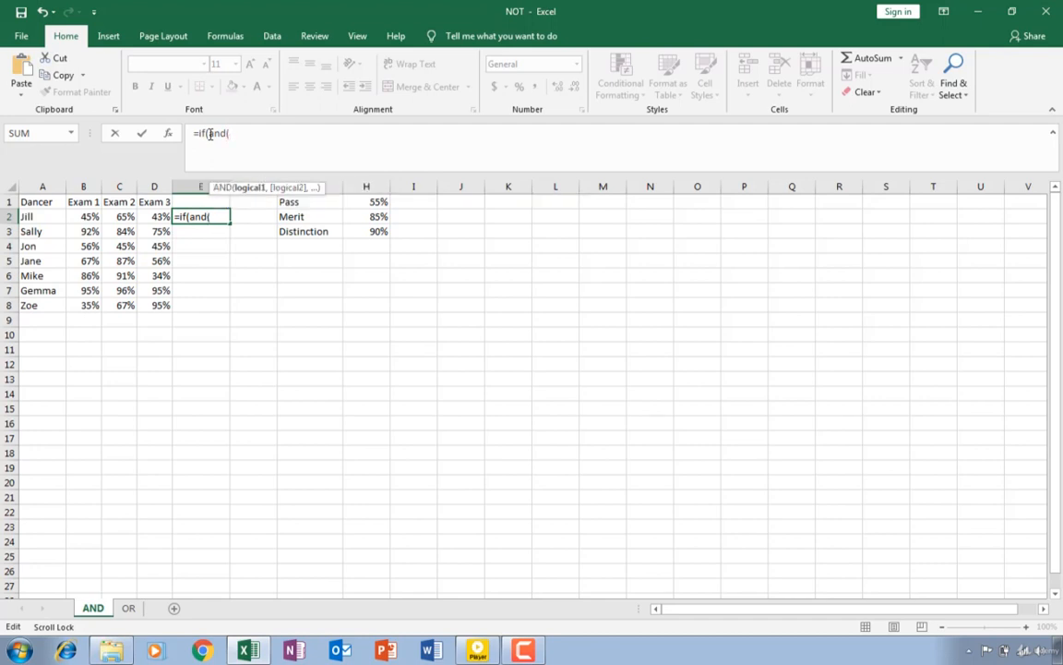
- Add NOT(C2<B2) as the first condition of the AND function in E2
text(not)
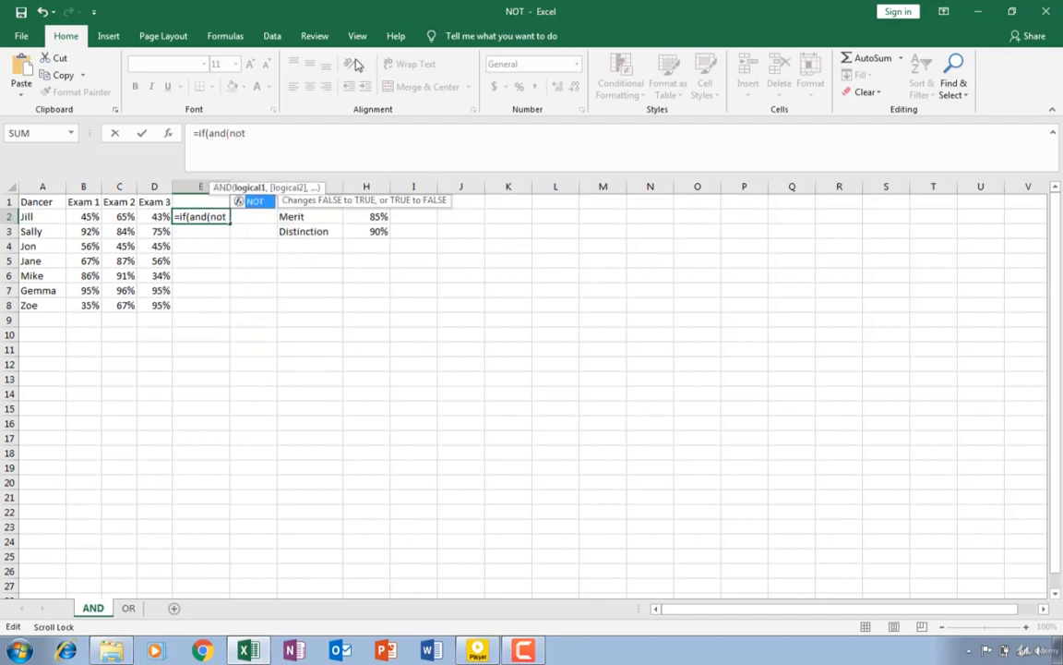
text(()
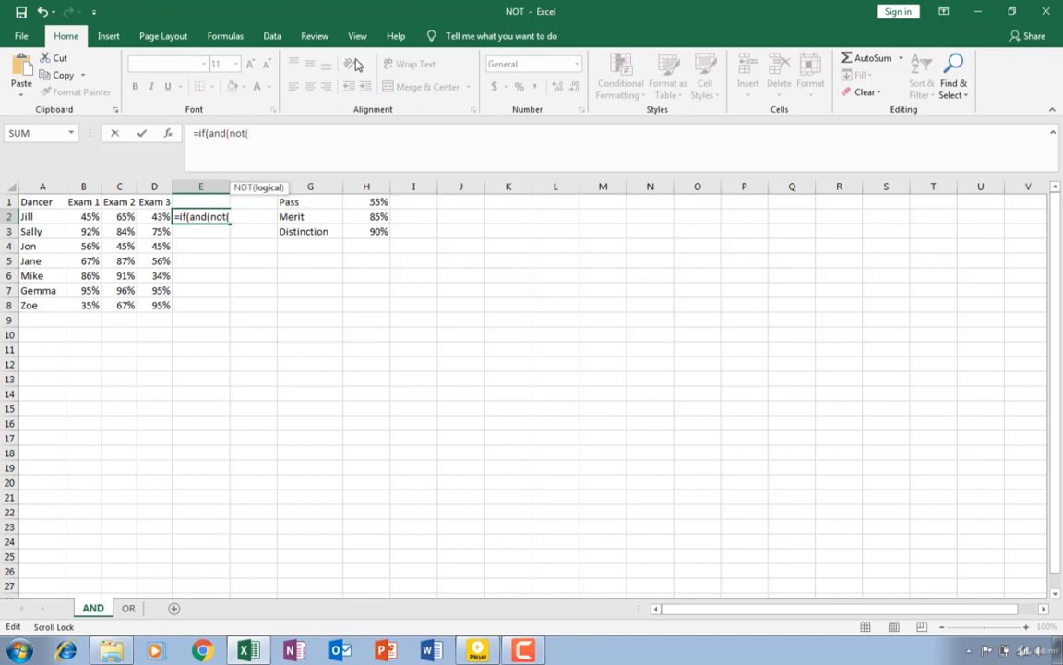
click(127, 215)
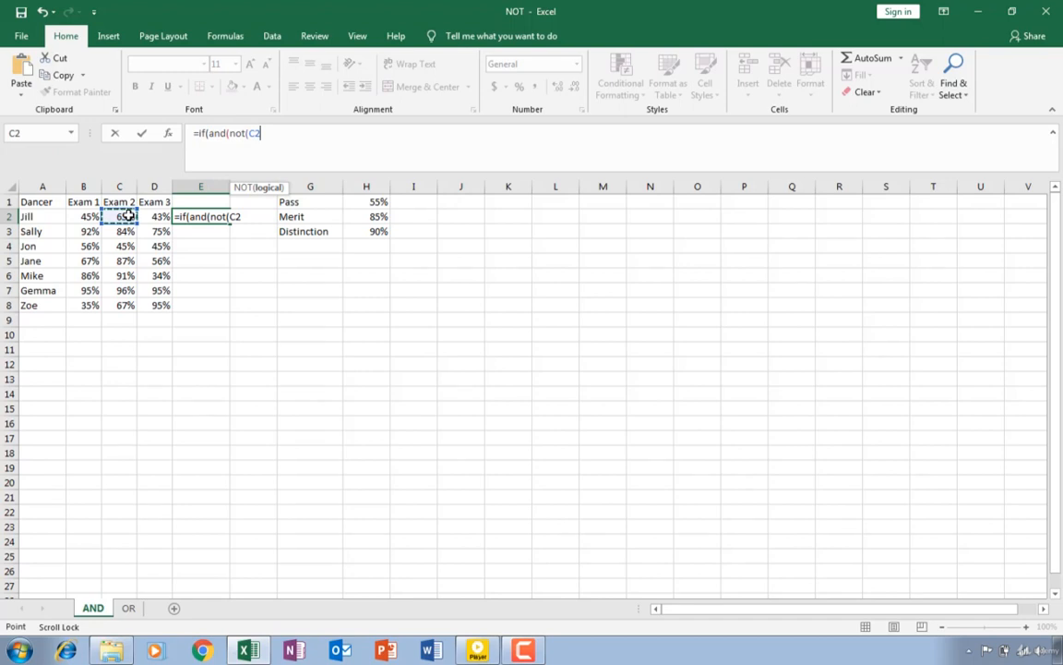
text(<)
click(83, 216)
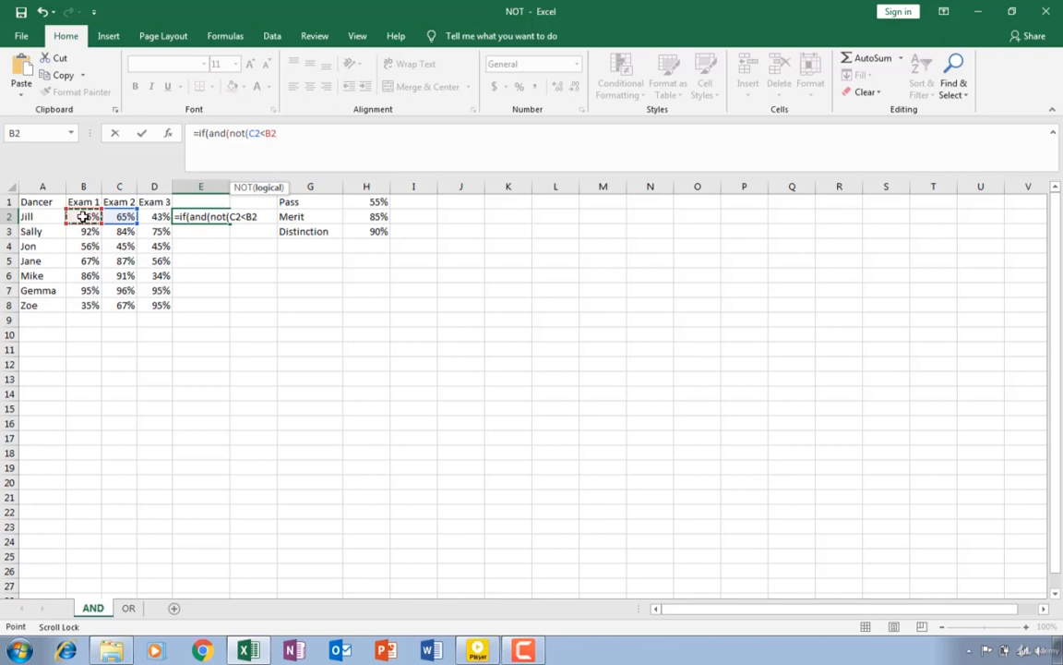
text())
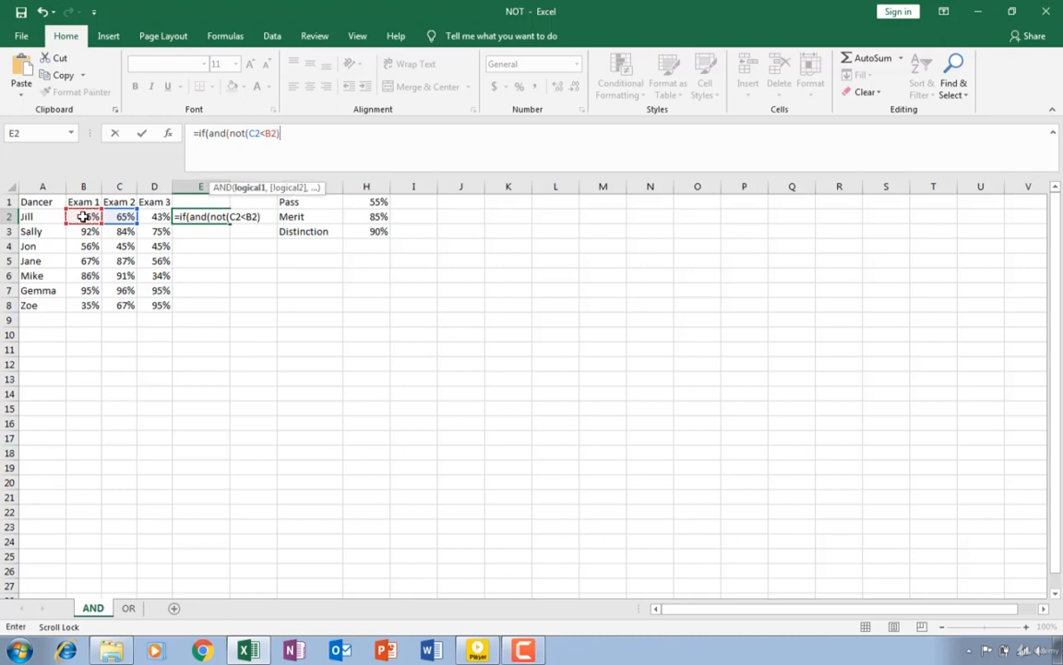
text(,)
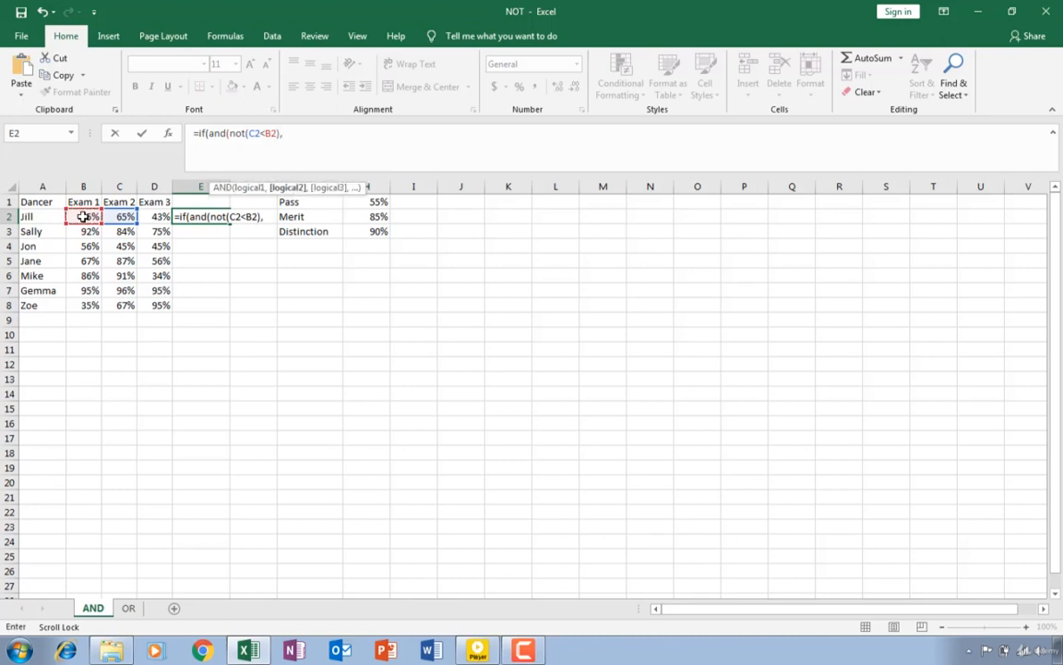
- Add NOT(D2<C2) as the second condition and close the AND function in the E2 formula
text(not)
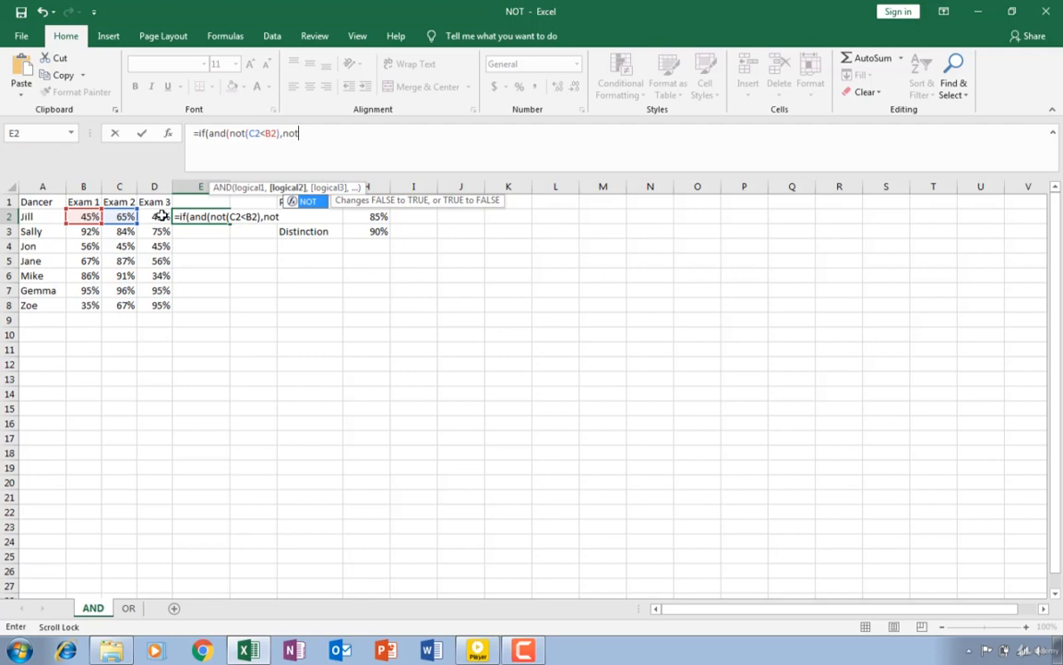
key(Return)
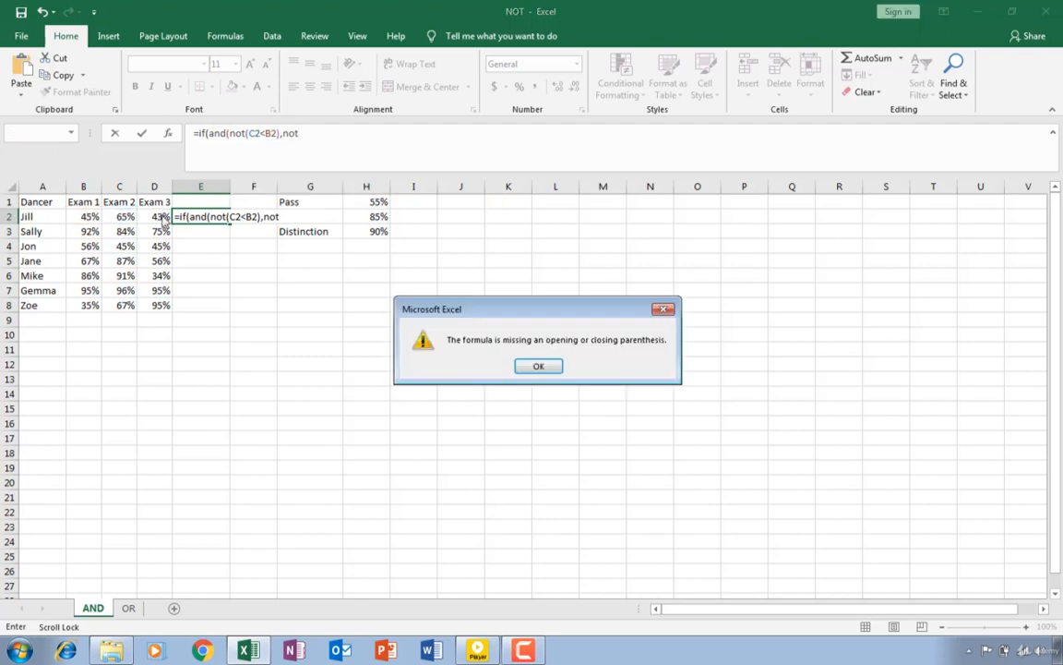
click(547, 370)
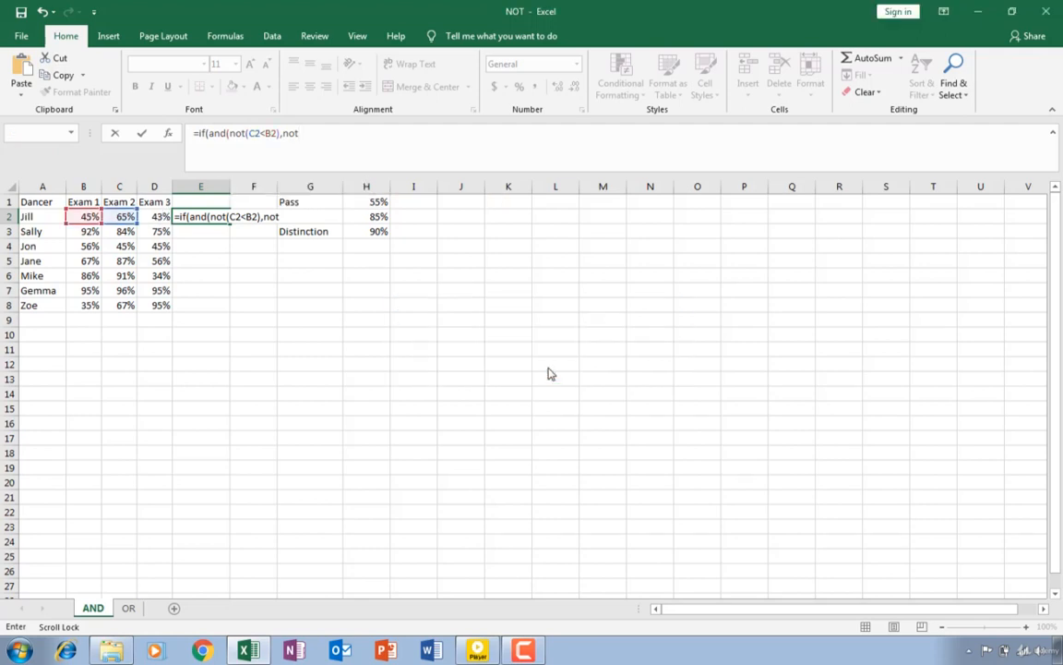
click(321, 134)
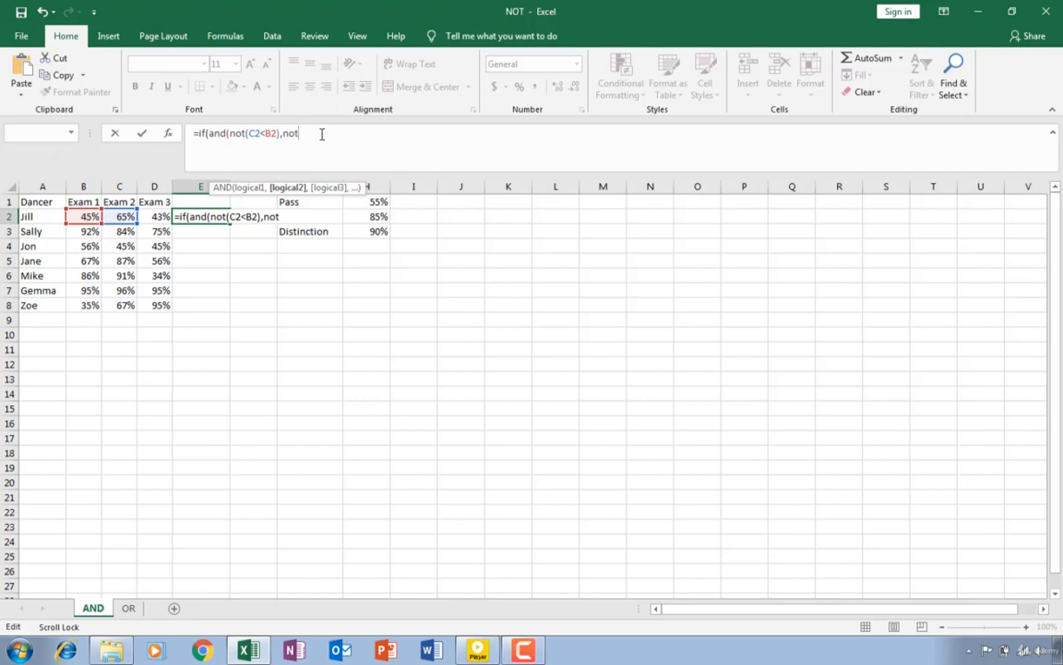
text(()
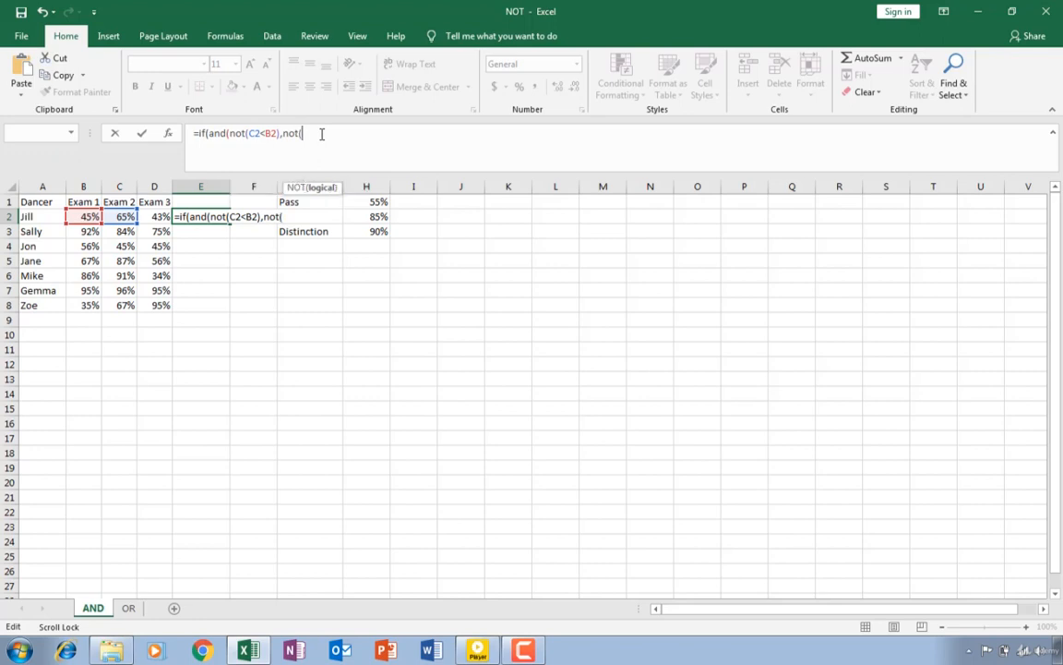
click(158, 217)
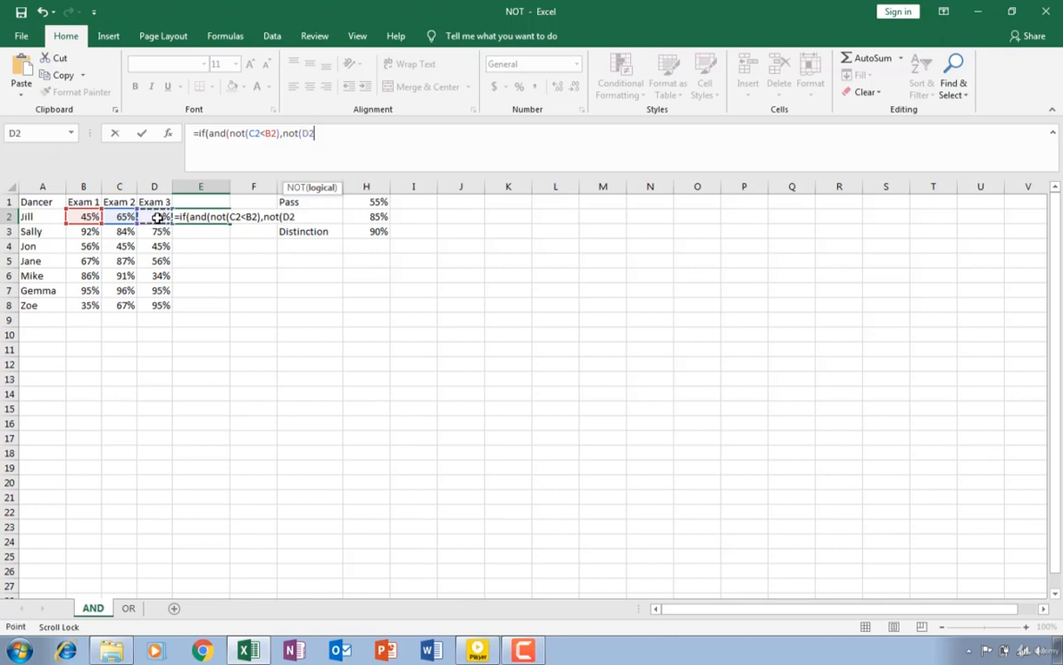
text(<)
click(127, 217)
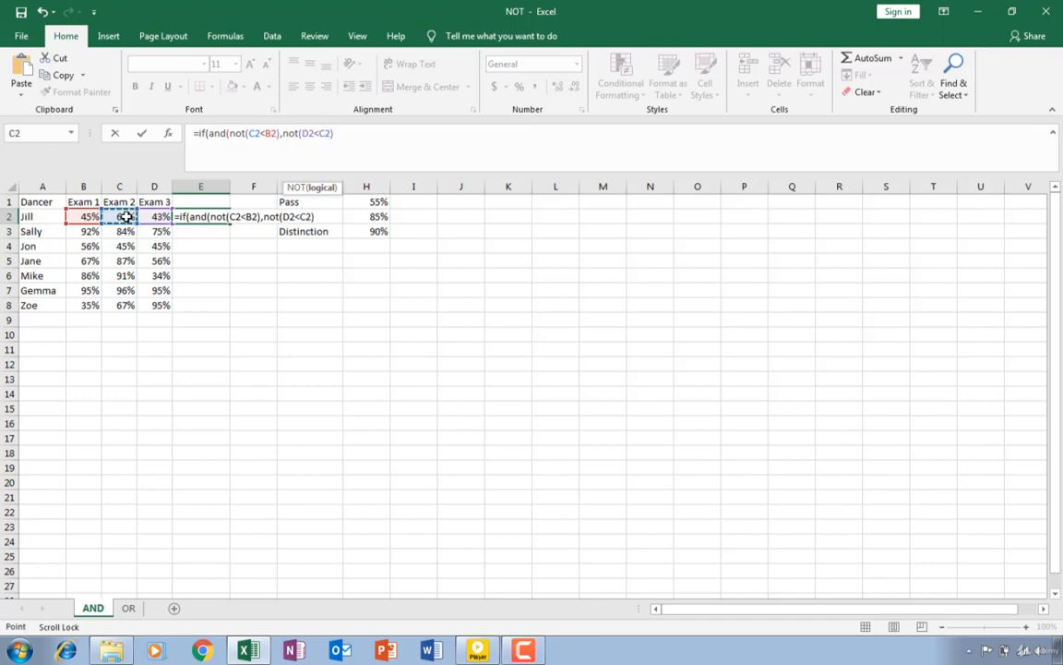
text())
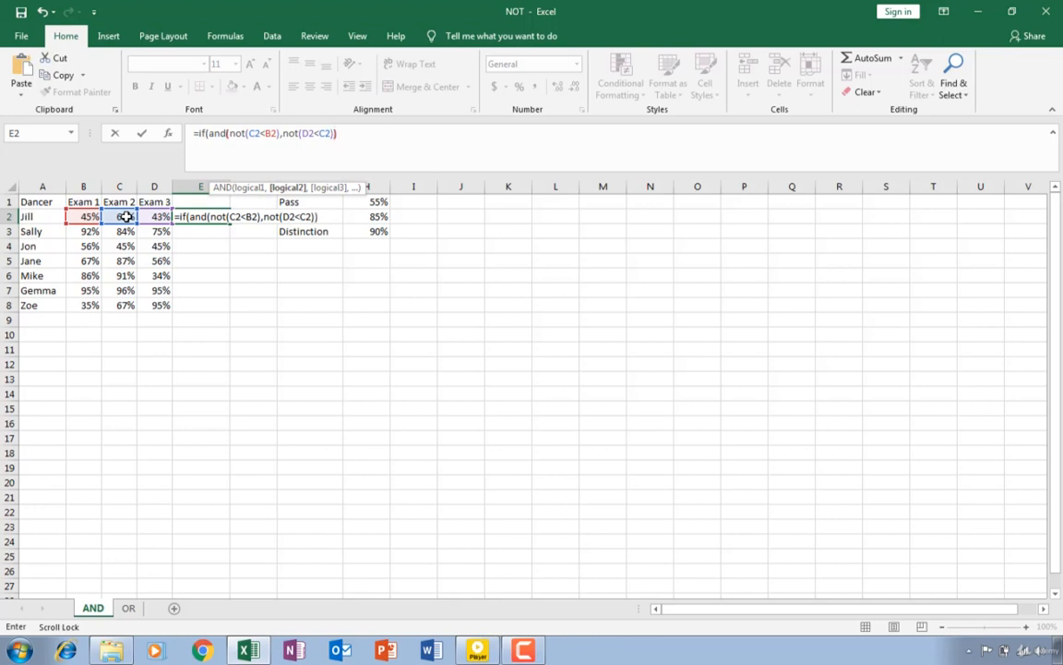
text(),)
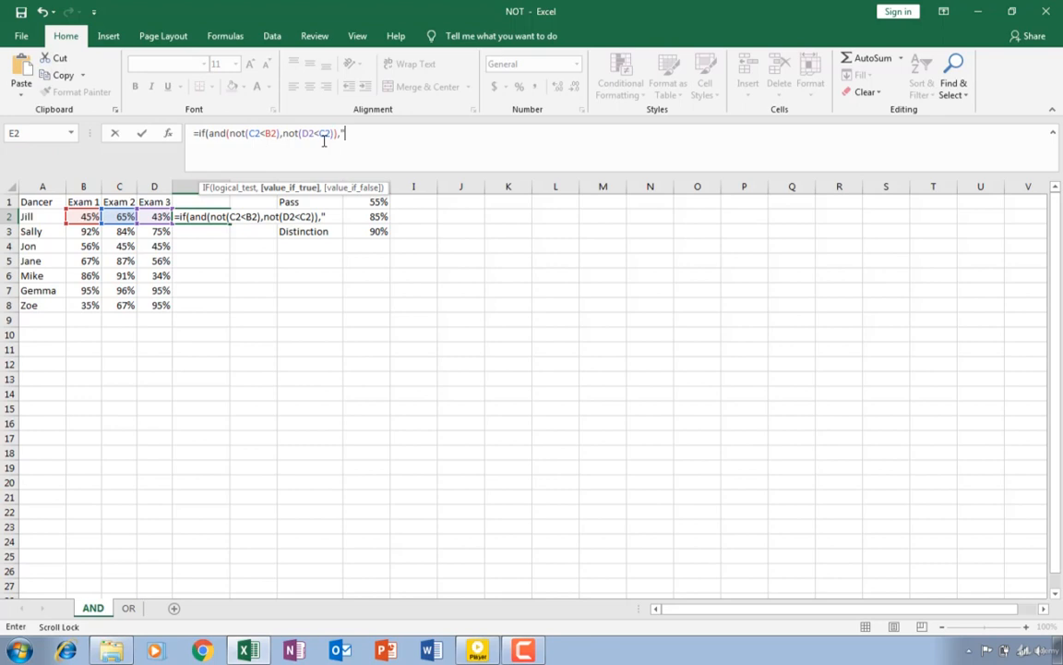
- Complete the IF formula in E2 to return "Improving" when true and "Not Improving" when false
text(Improving)
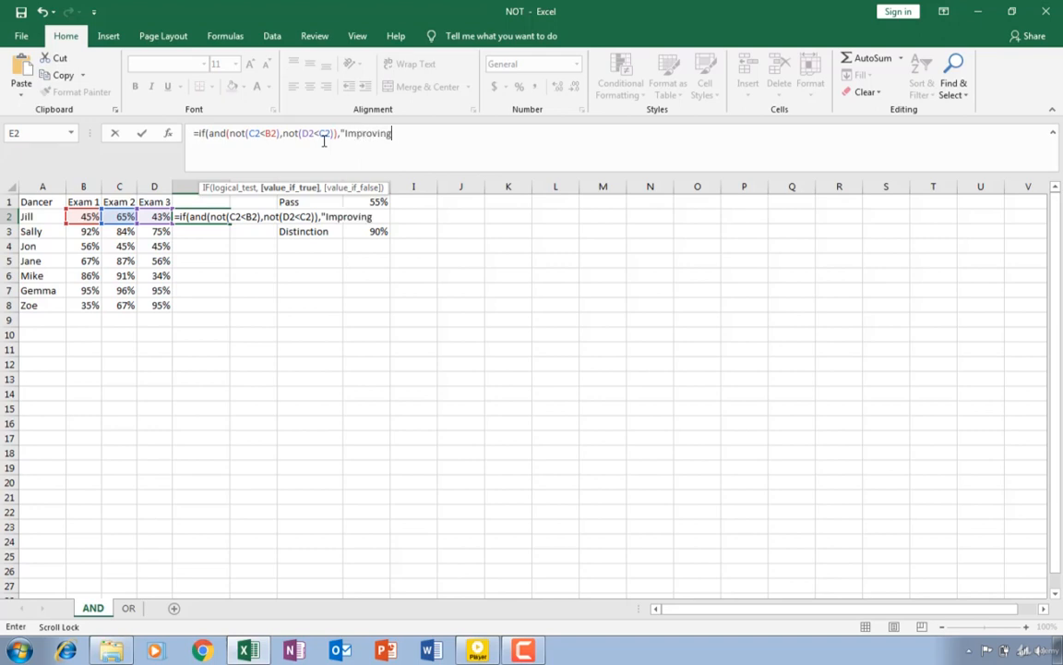
text(",)
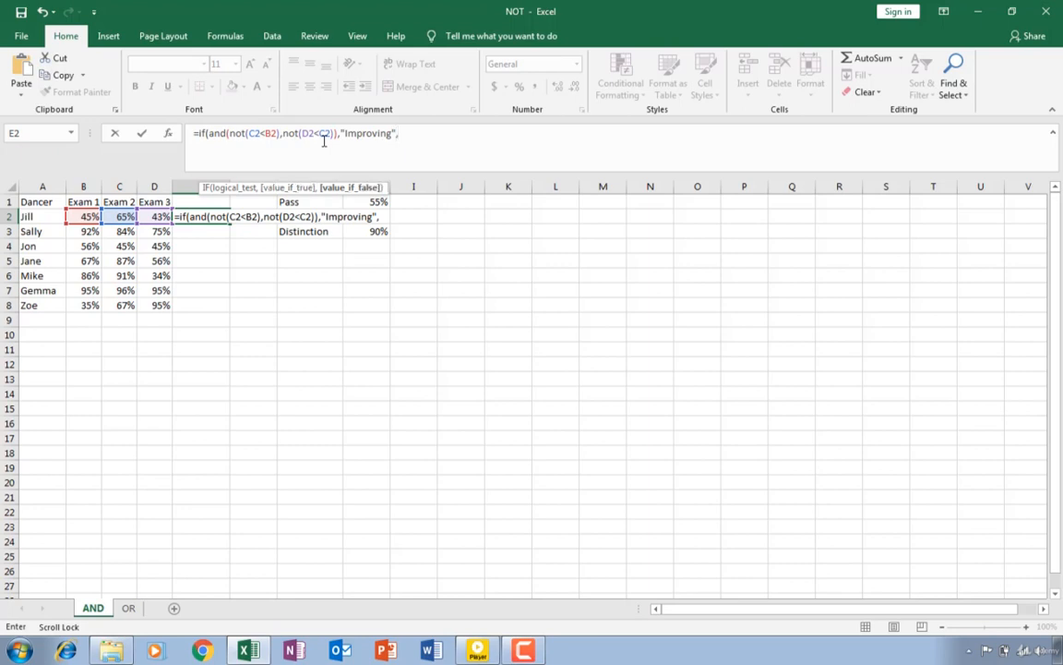
text("Not Impro)
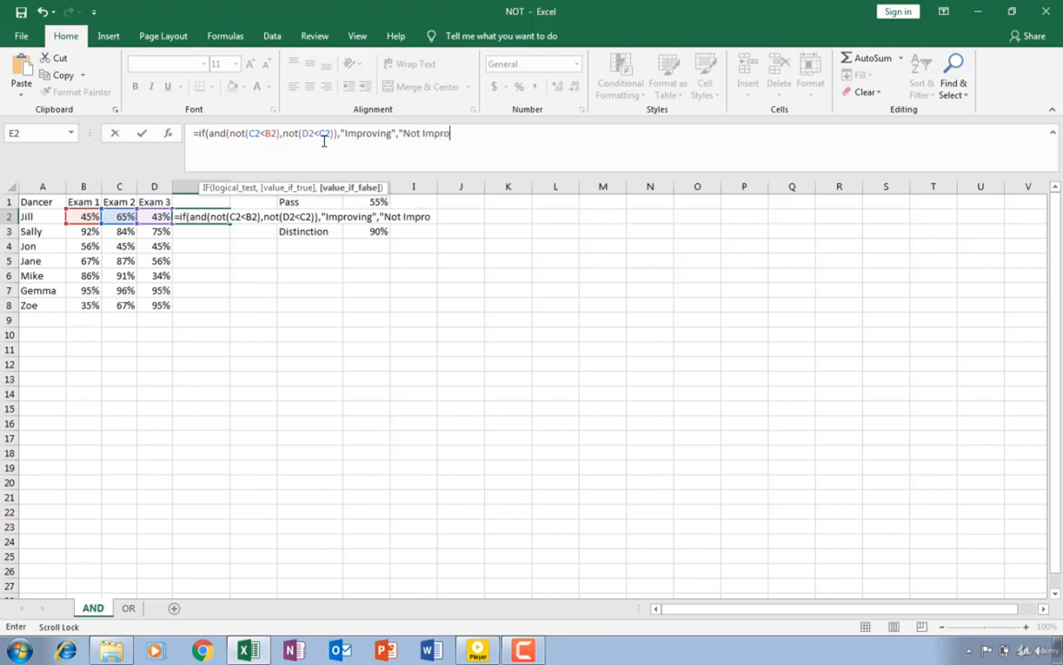
text(ving"))
key(Return)
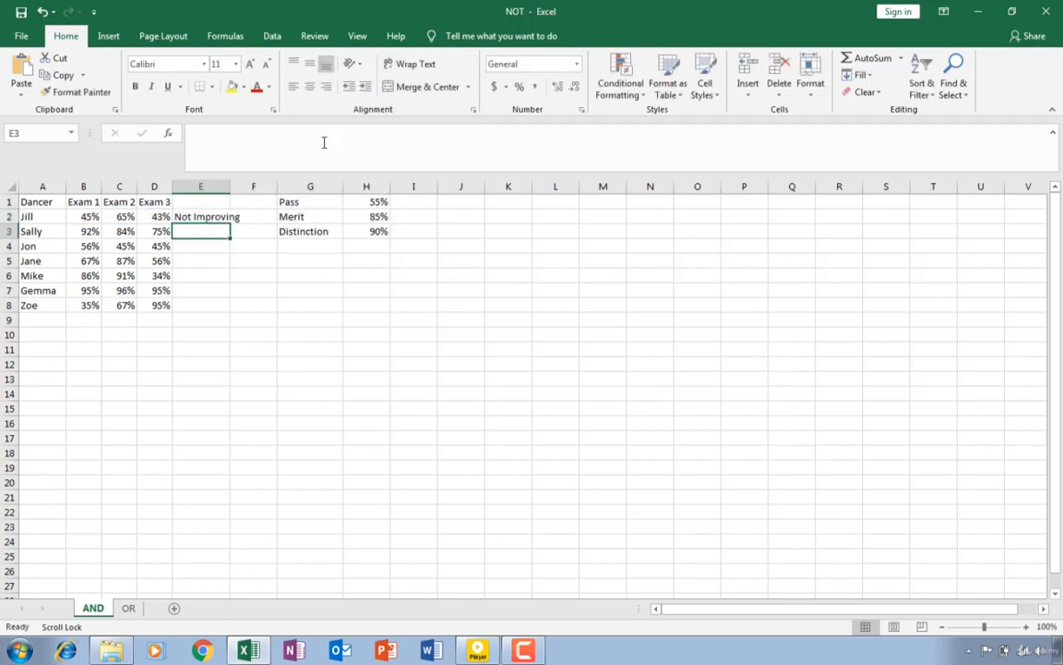
- Copy the formula in E2 down through cell E8 for the remaining dancers
click(192, 212)
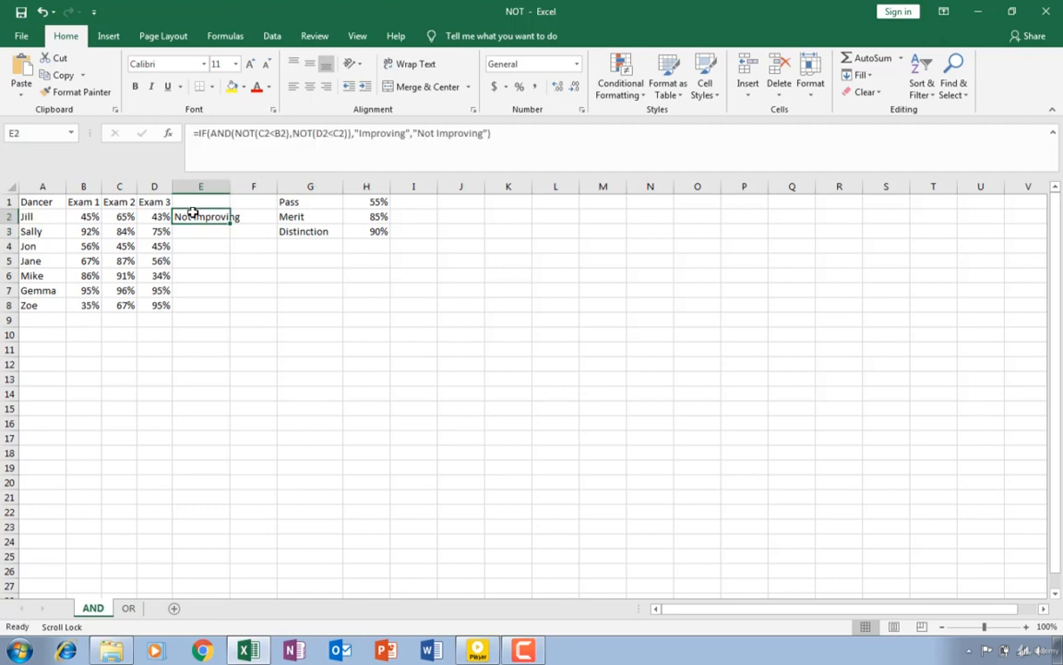
drag(229, 223, 226, 310)
click(360, 295)
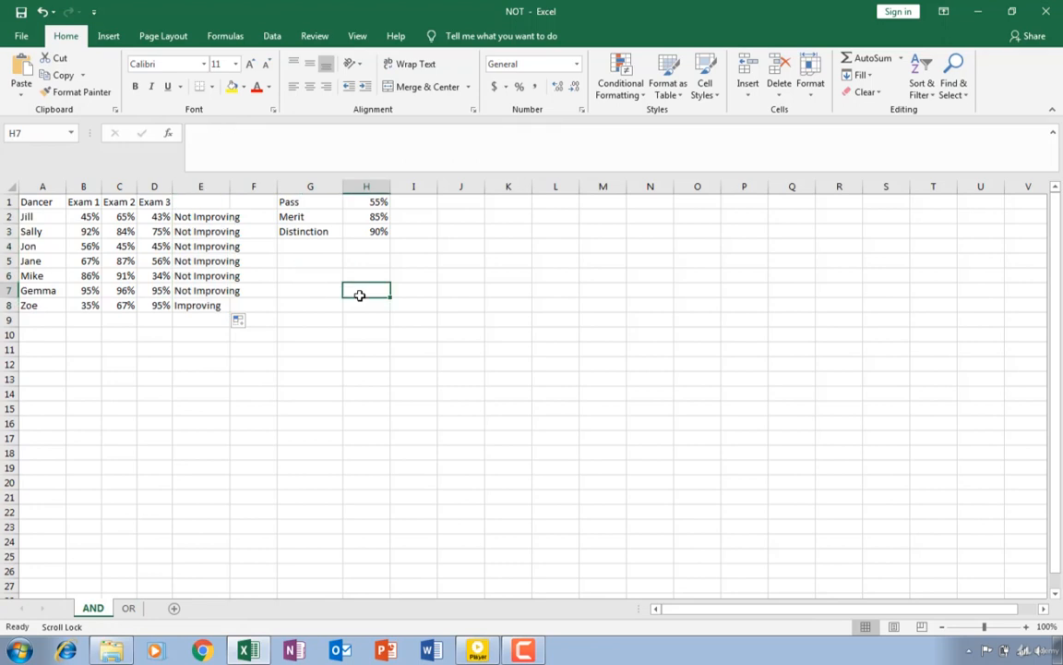
click(120, 308)
click(159, 308)
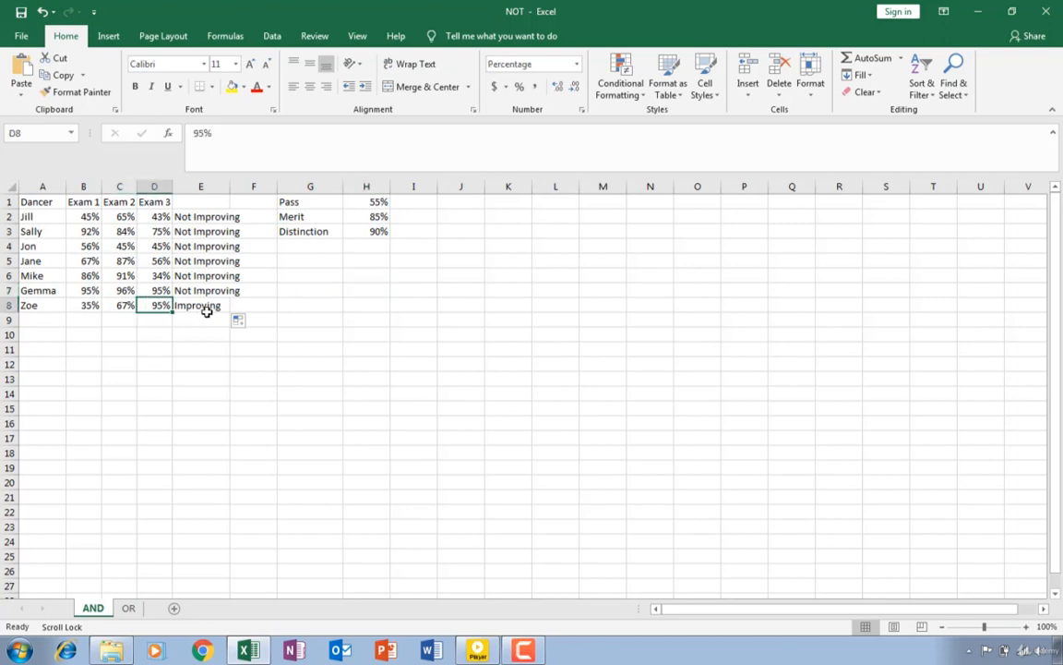
- On the OR sheet, start a formula in E2 with an IF function and an OR function nested as its logical test
click(128, 609)
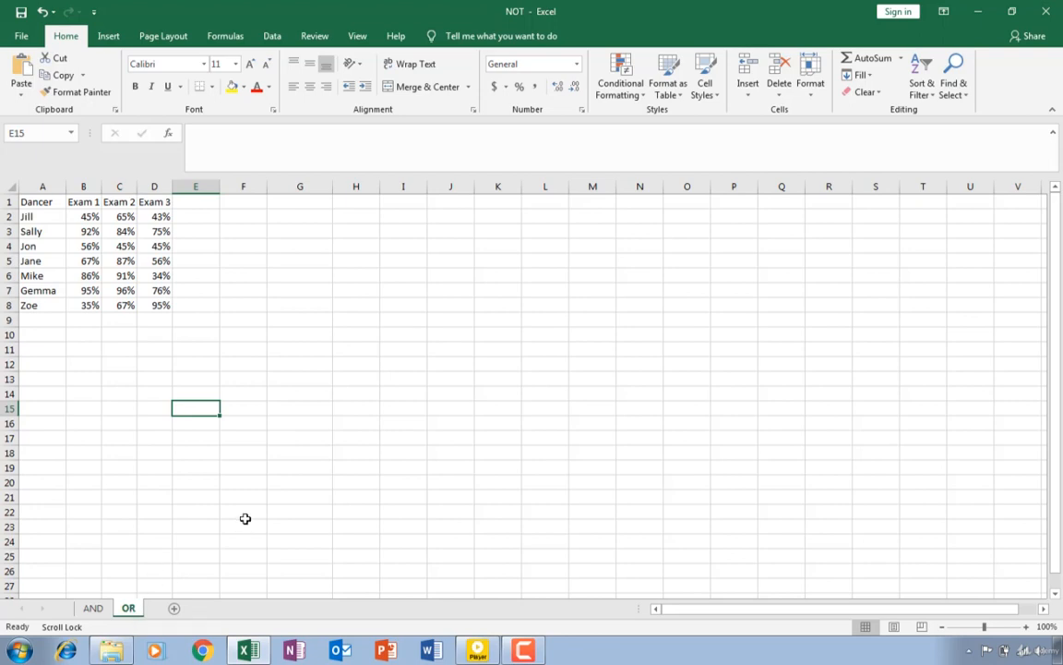
click(201, 218)
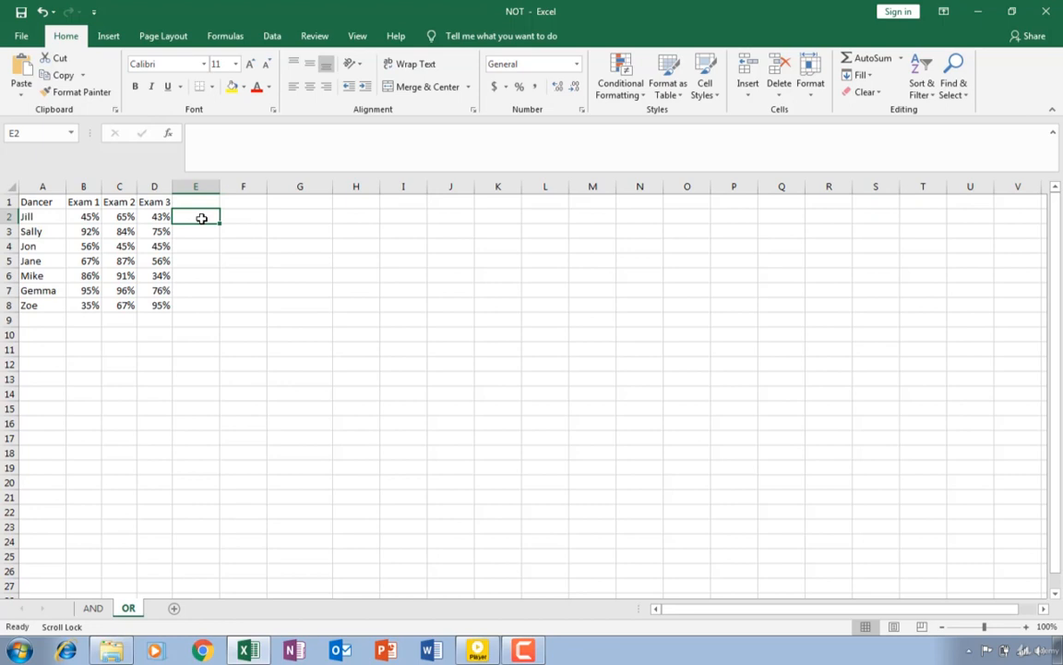
text(=)
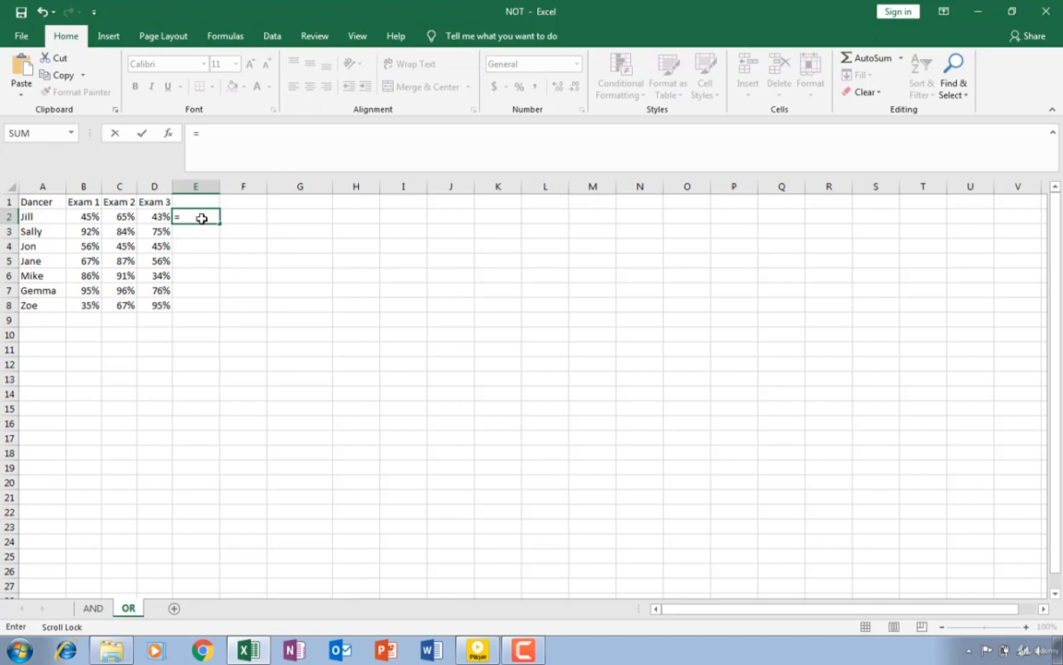
click(231, 130)
text(if)
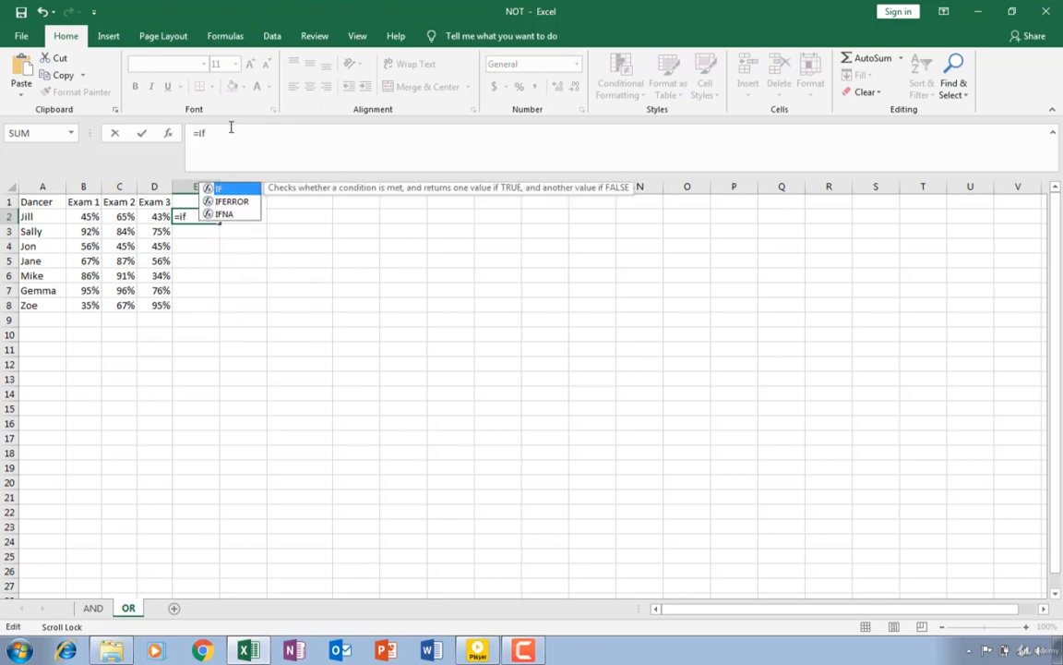
text(()
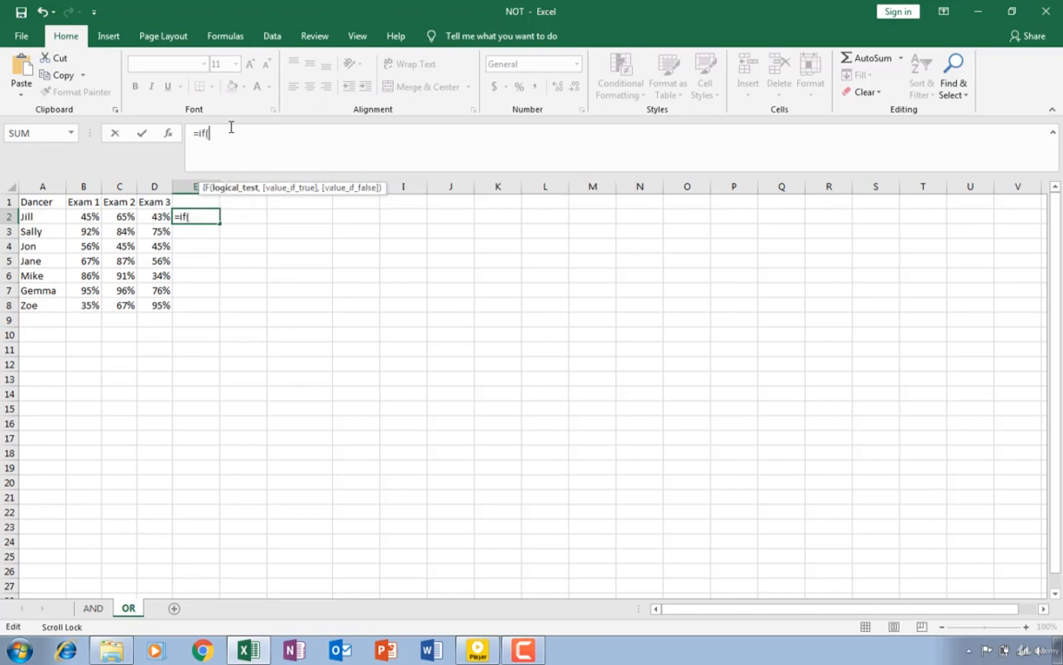
text(or)
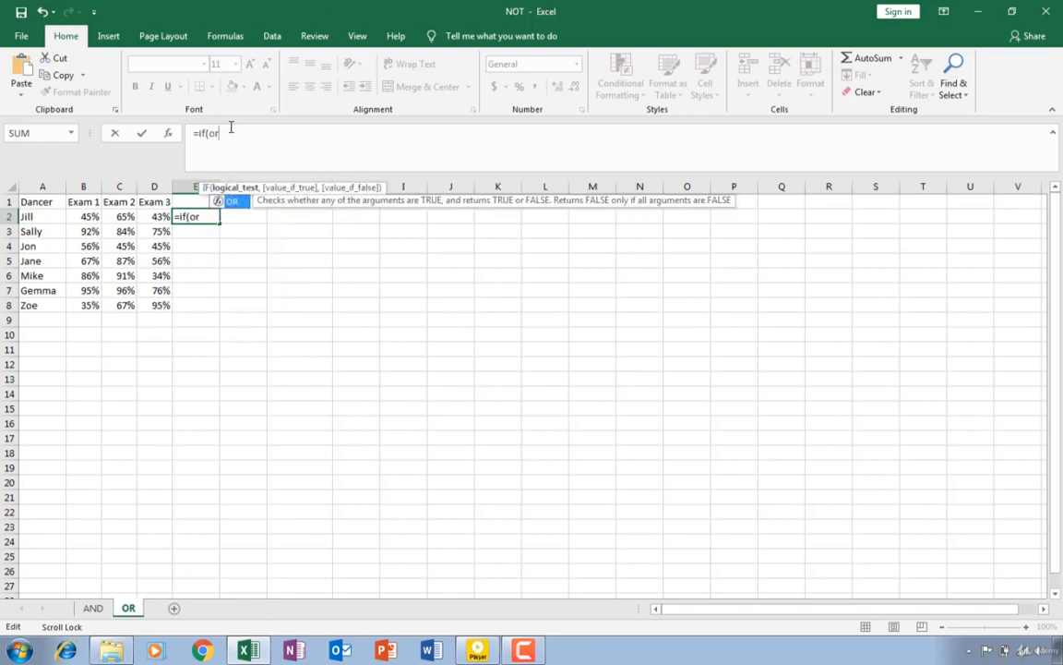
text(()
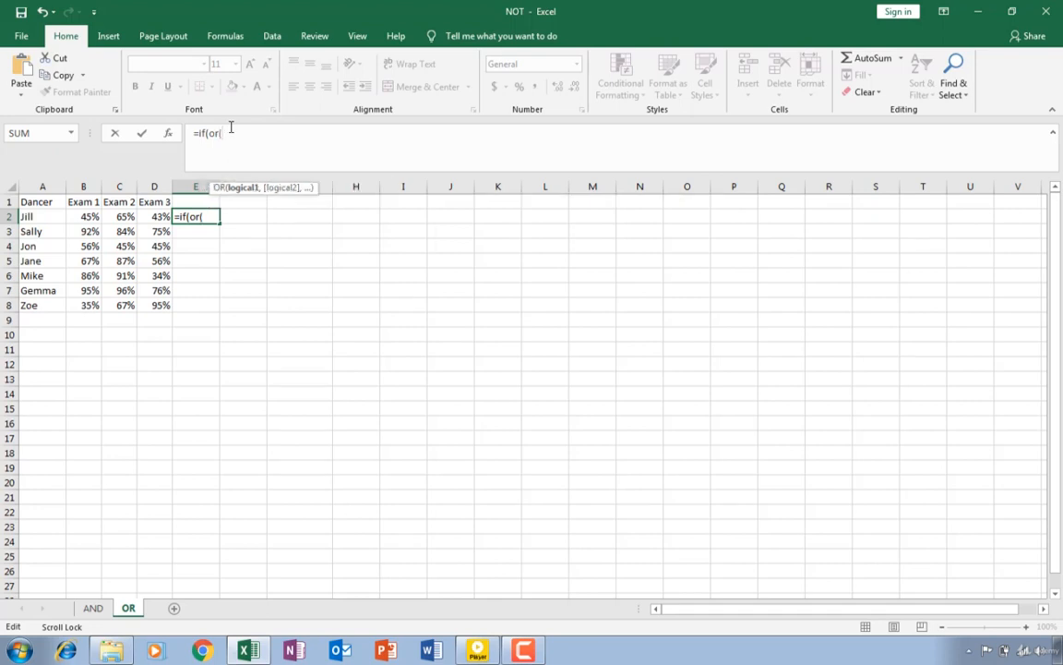
- Add NOT(C2<B2) as the first condition of the OR function in E2
text(not)
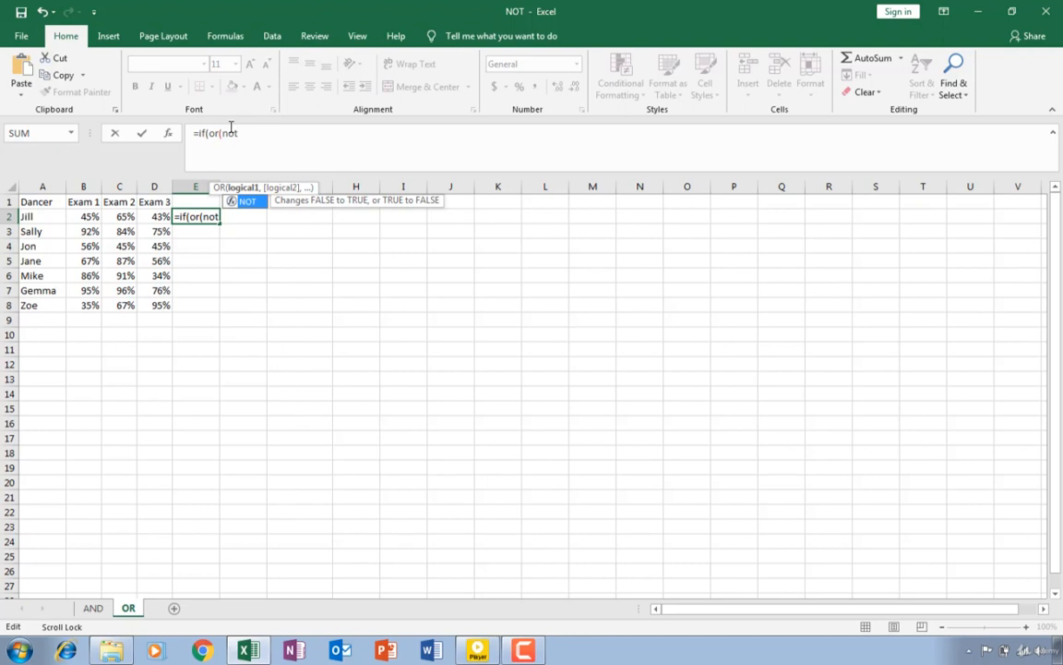
text(()
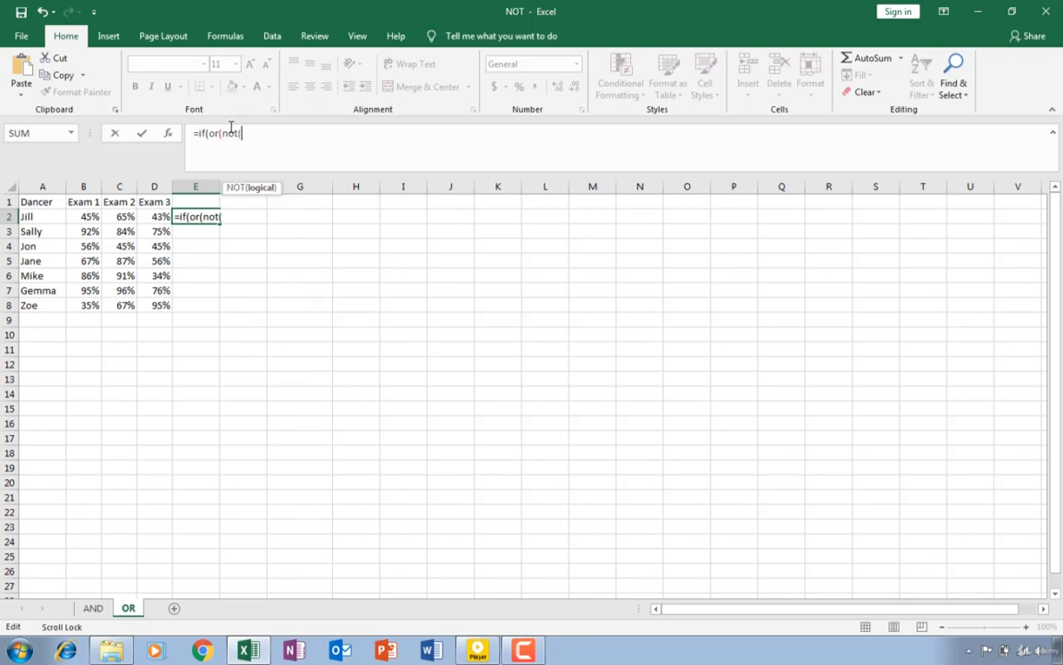
click(123, 216)
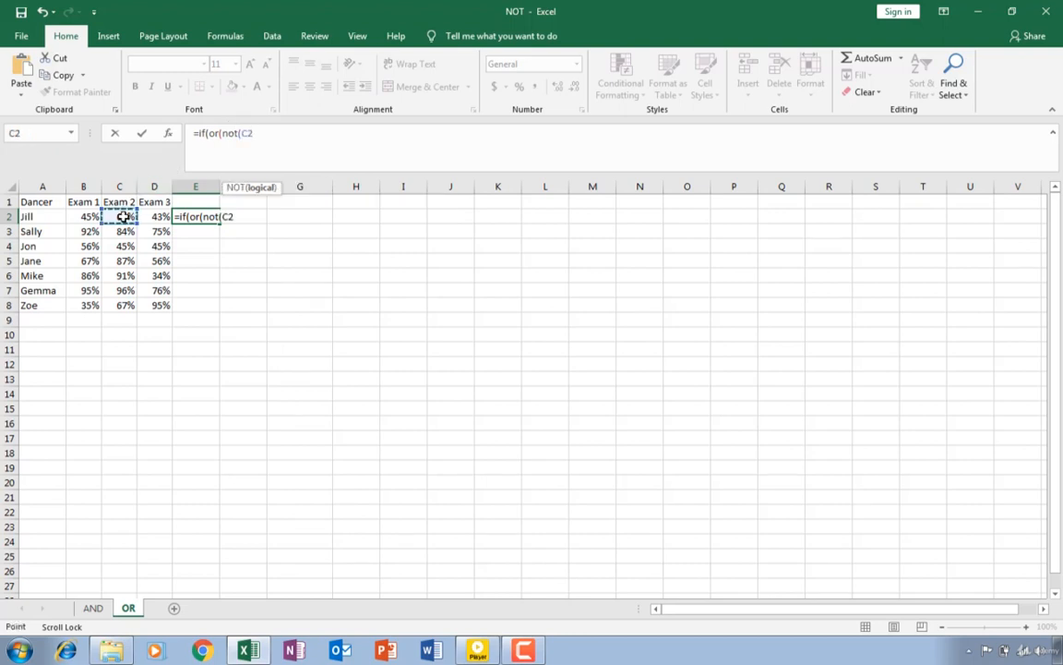
text(<)
click(83, 216)
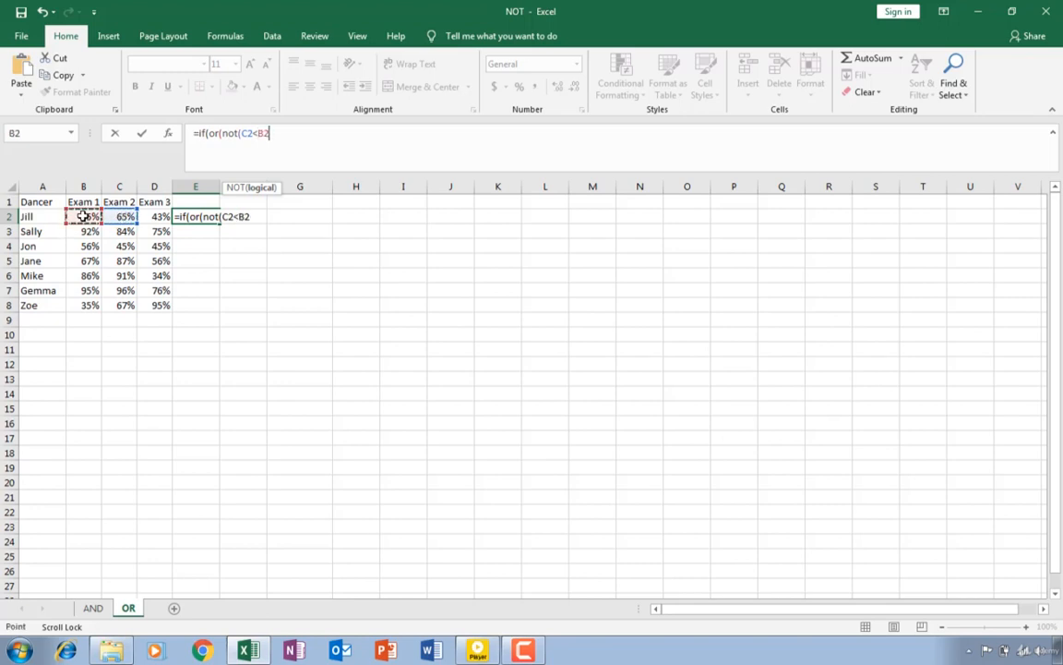
text())
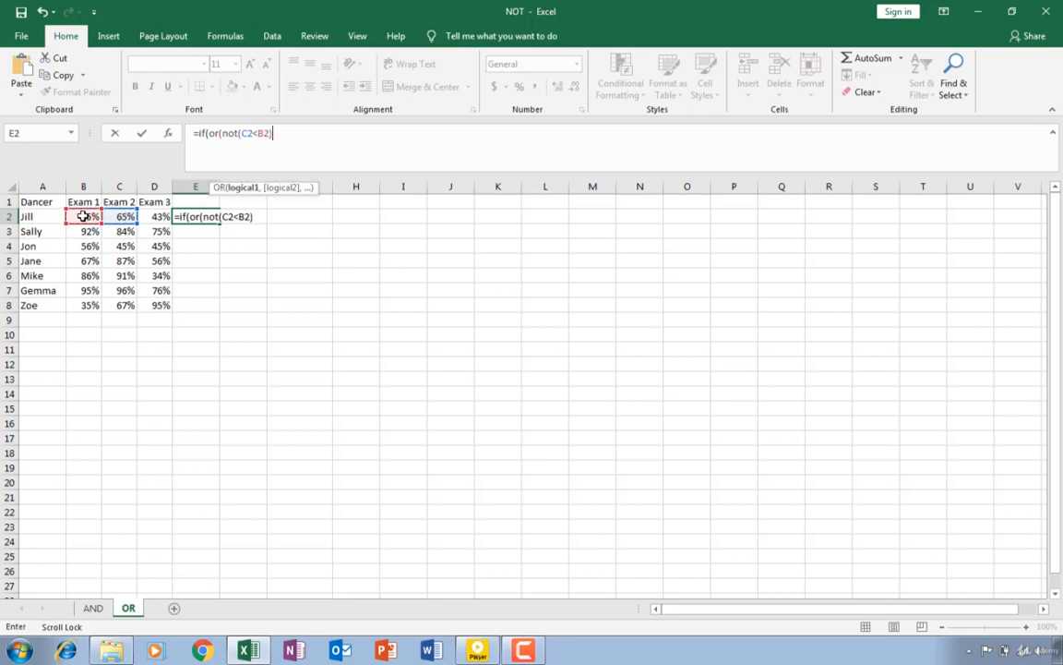
text(,)
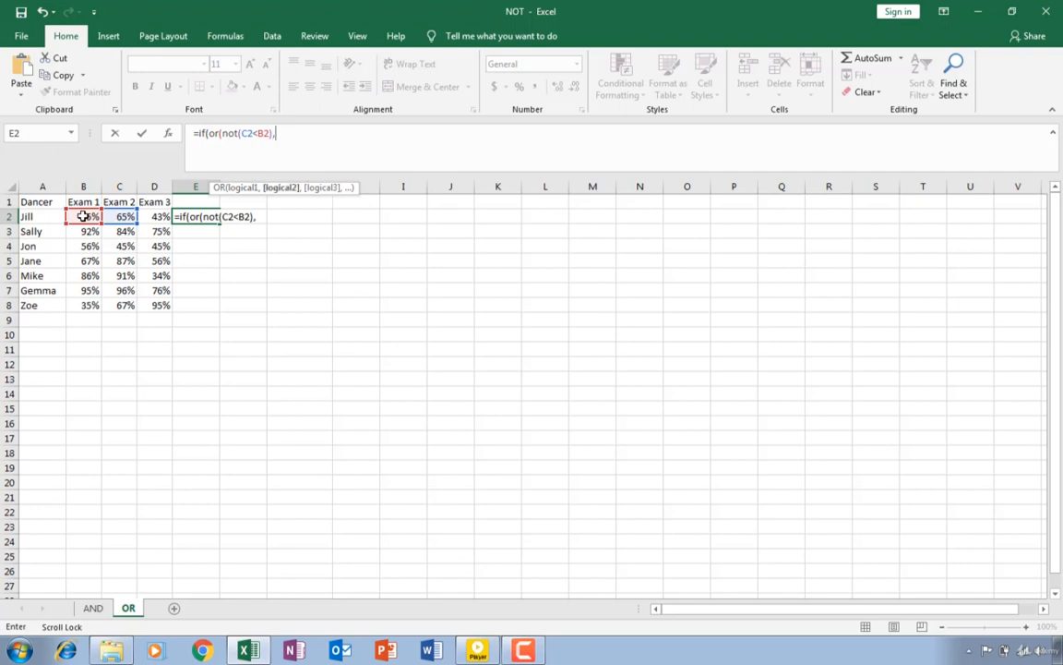
- Add NOT(D2<B2) as the second condition and close the OR function in the E2 formula
text(not)
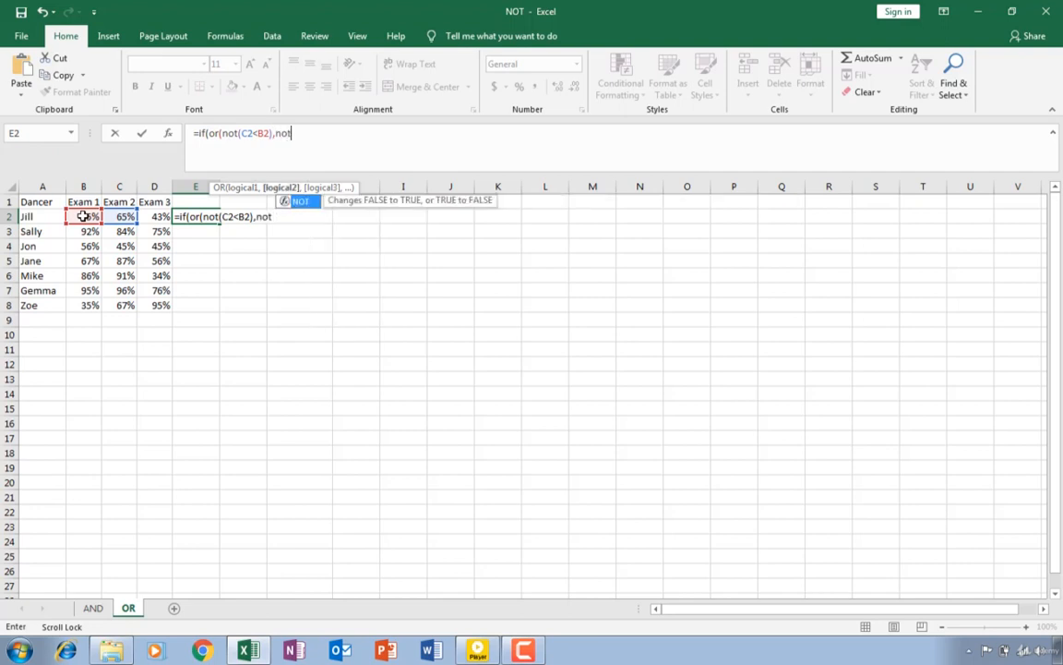
text(()
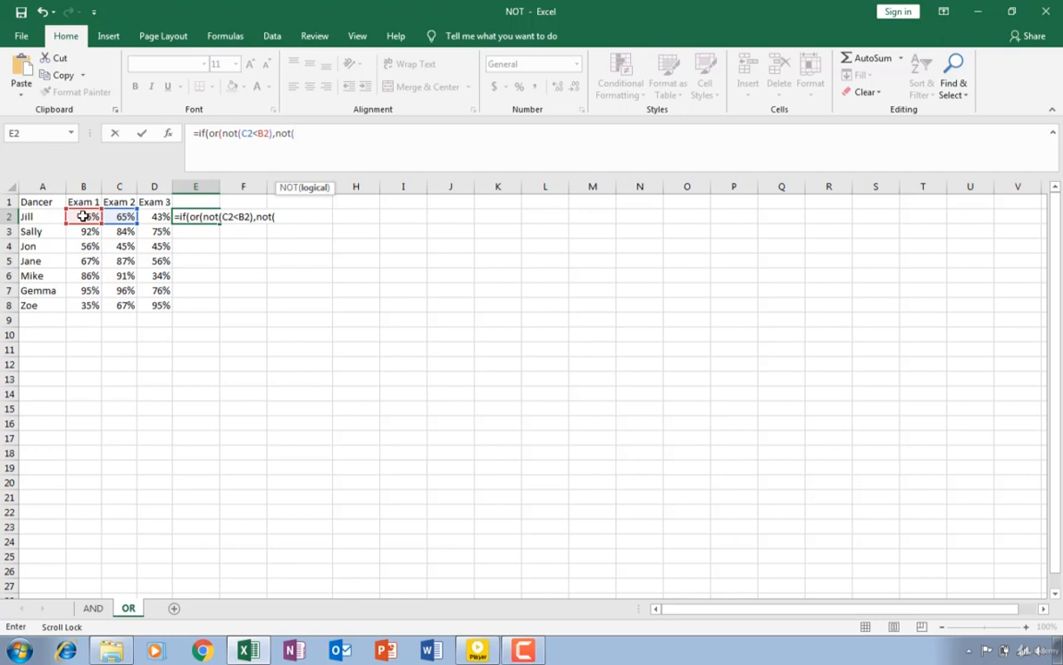
click(152, 218)
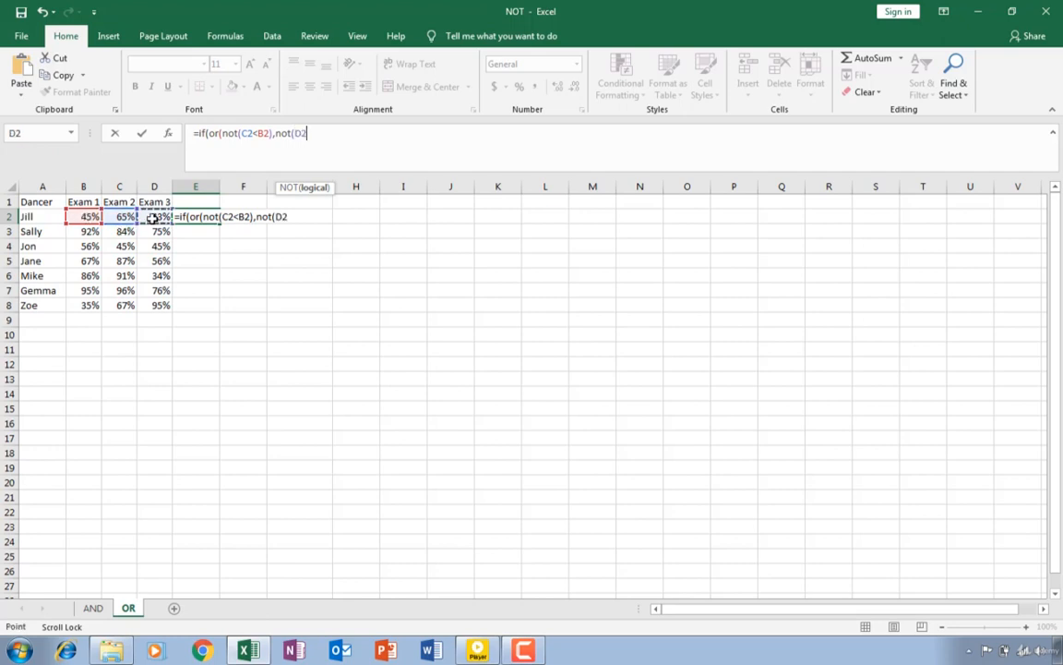
text(<)
click(88, 217)
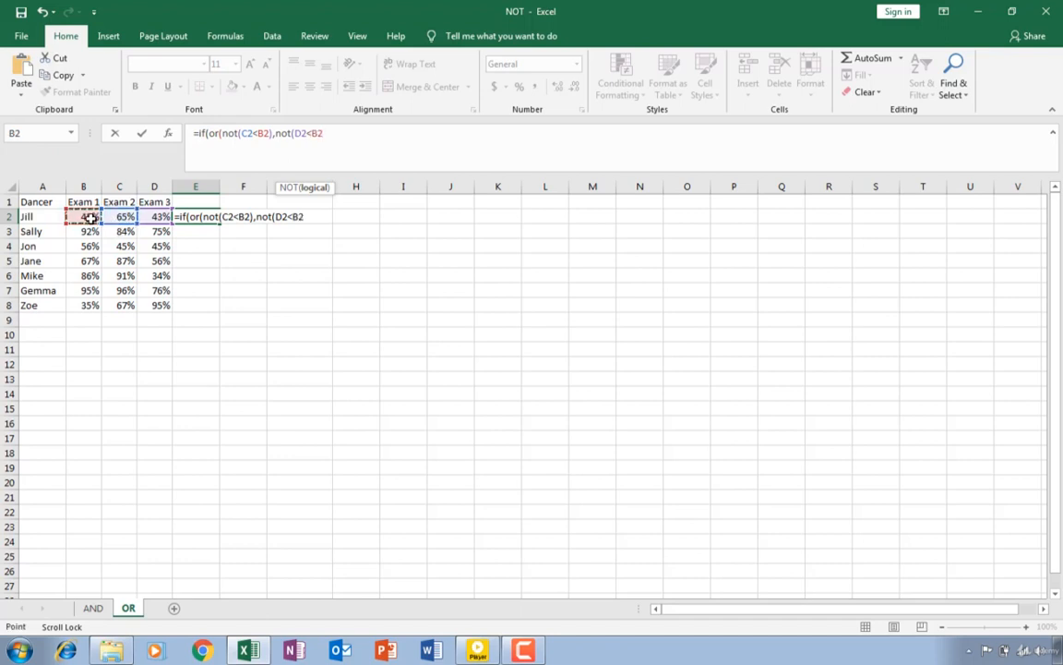
text()))
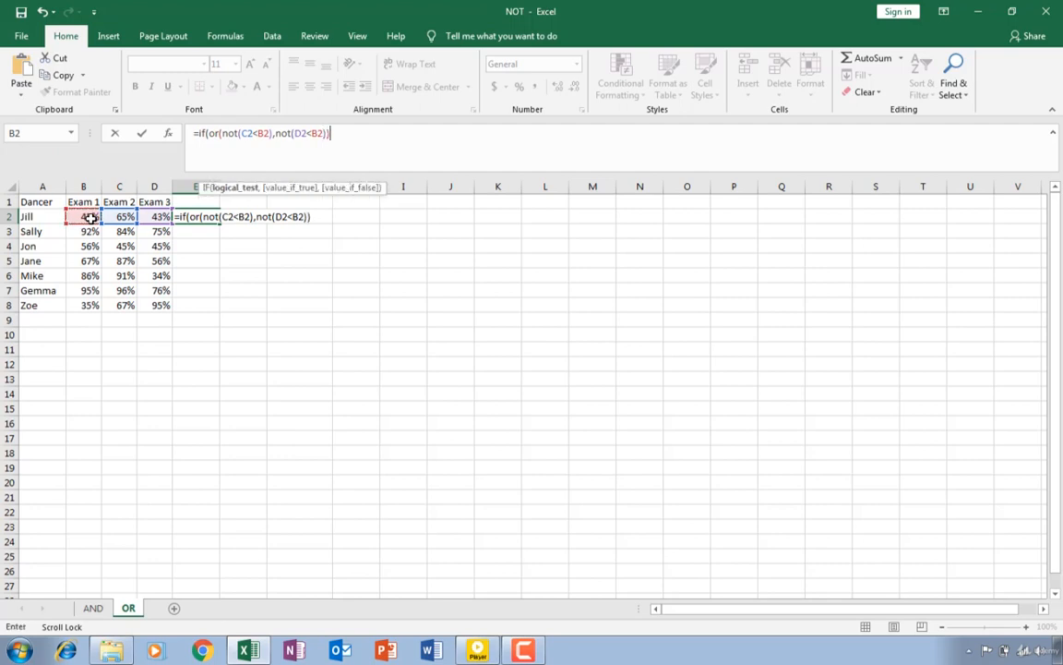
- Set the IF function's value if true to "Improving" in the E2 formula
text(,)
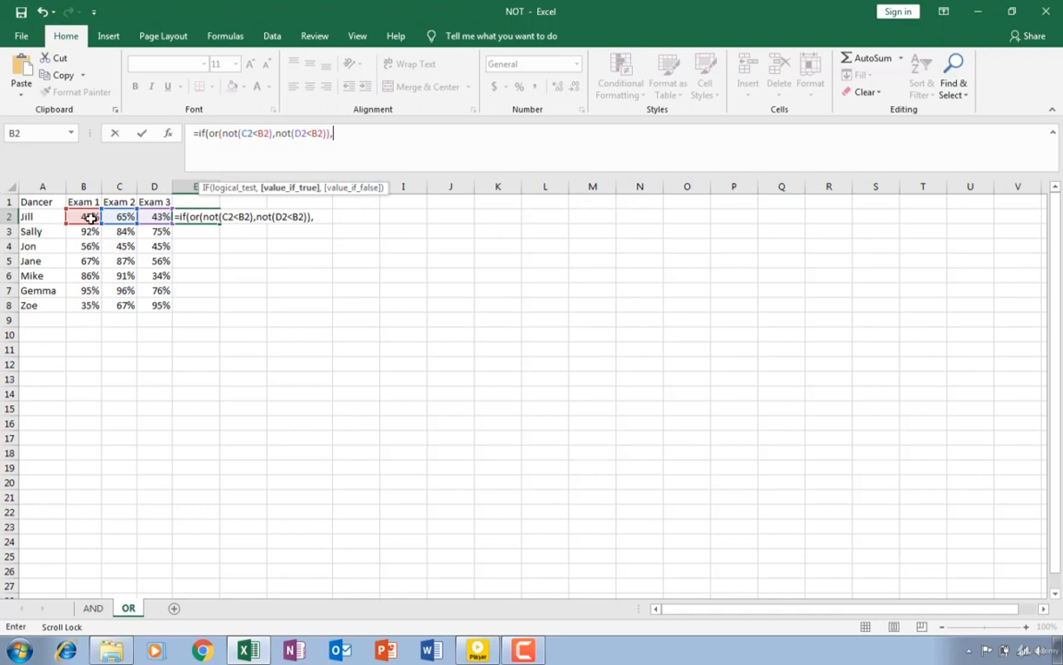
text("Imp)
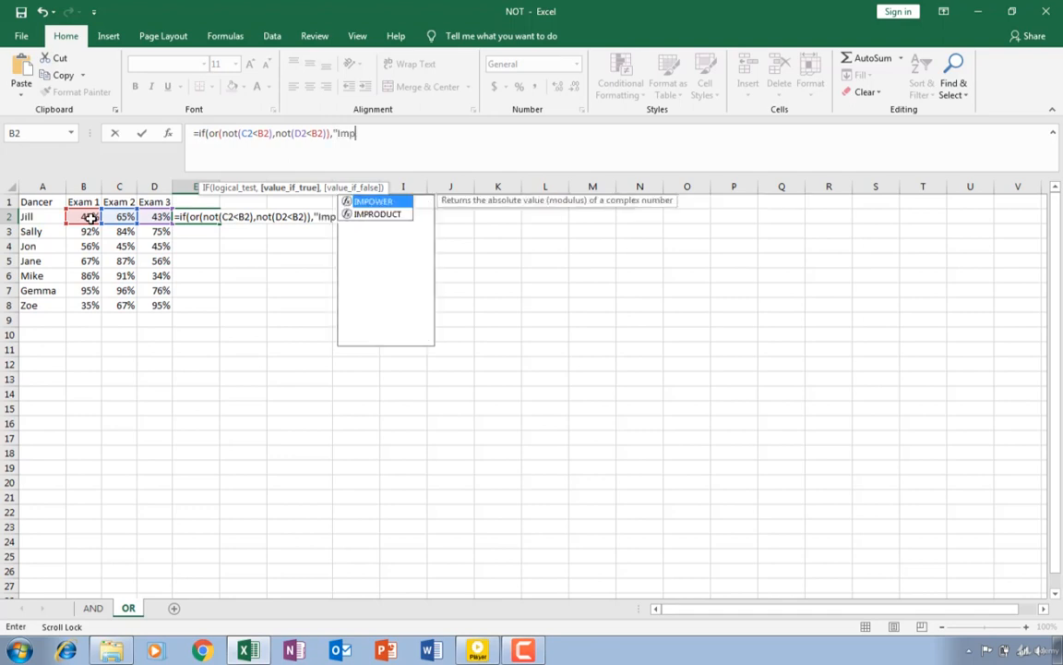
text(rovin)
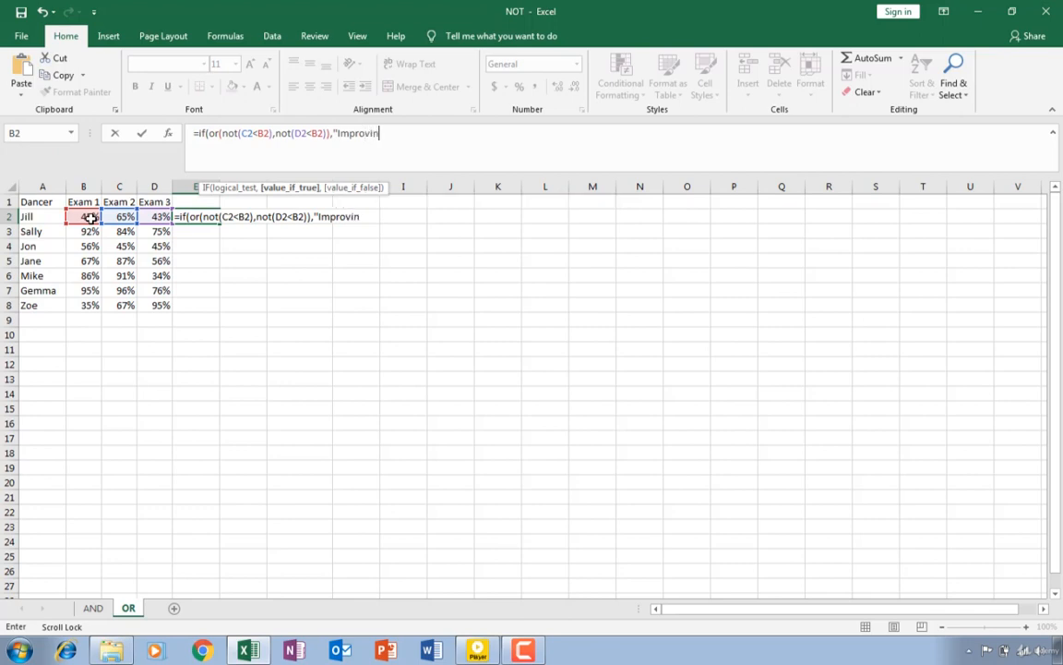
text(g")
text(,)
- Set the value if false to "Not Improving", close the IF function and enter the formula in E2
text(")
text(No)
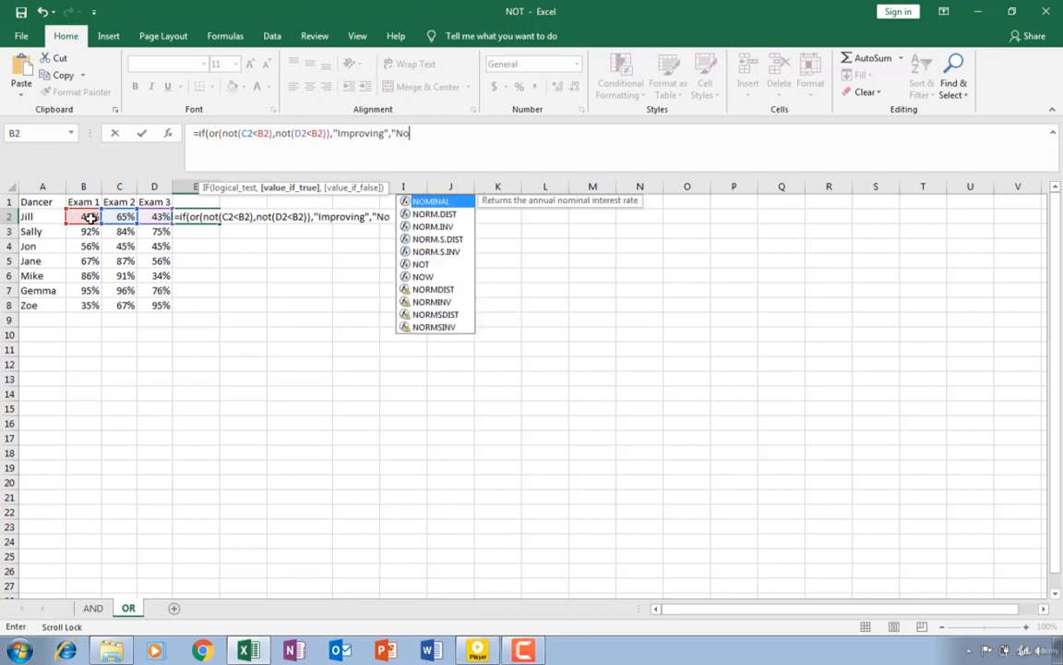
text(t Imp)
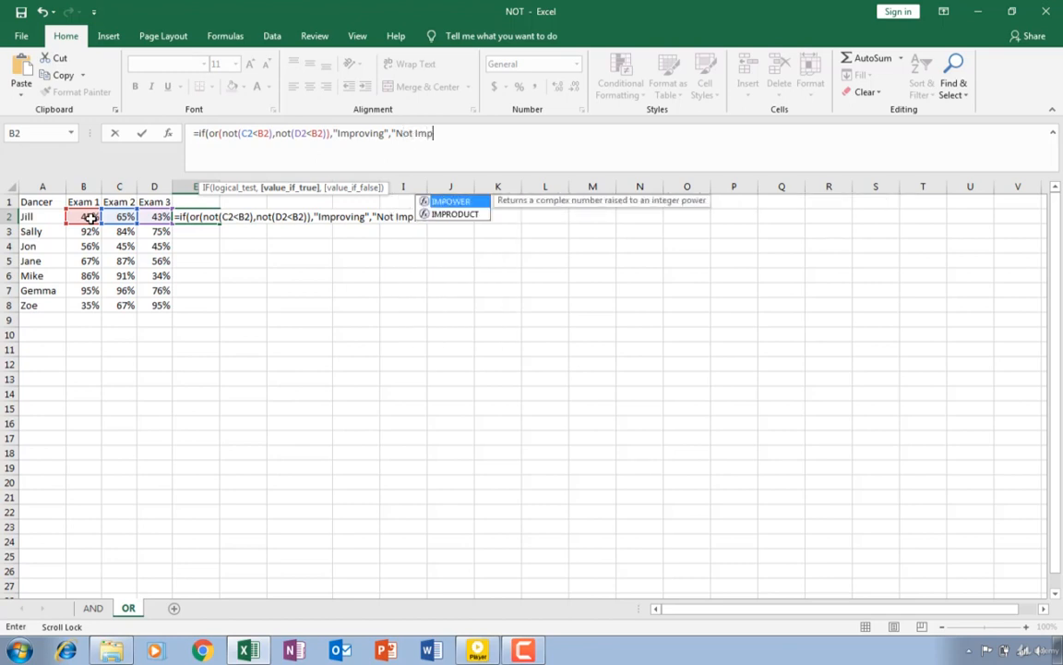
text(roving")
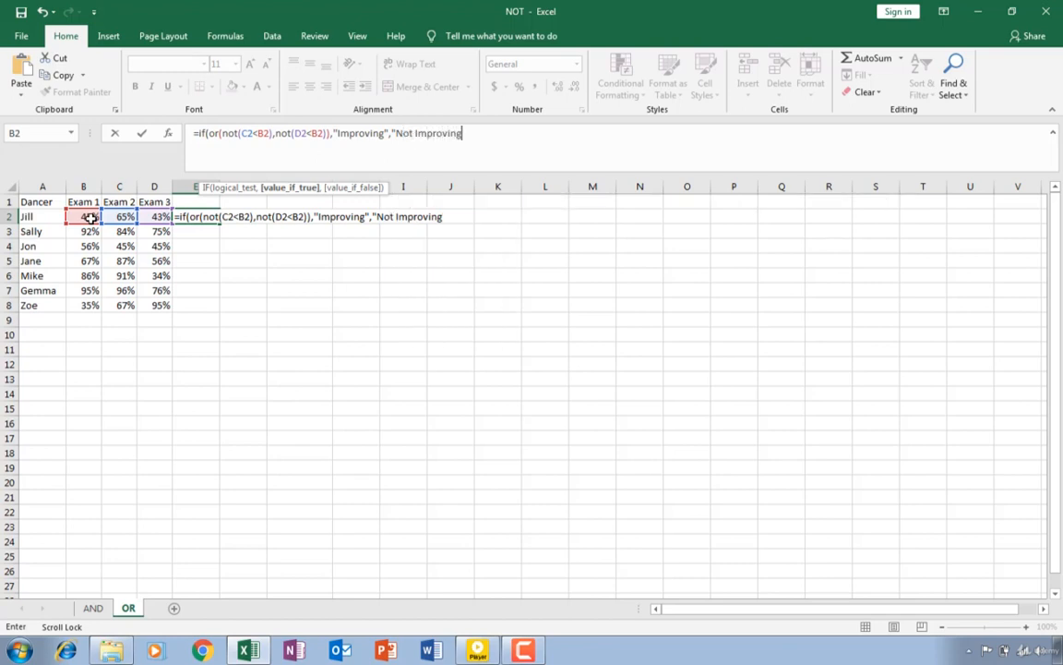
text())
key(Return)
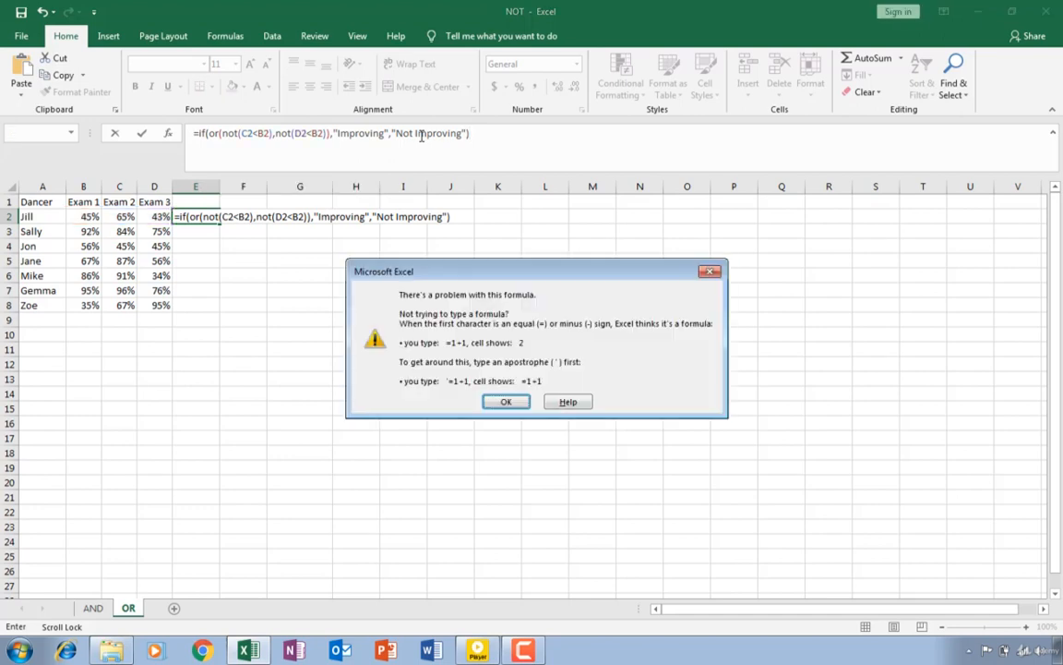
click(506, 403)
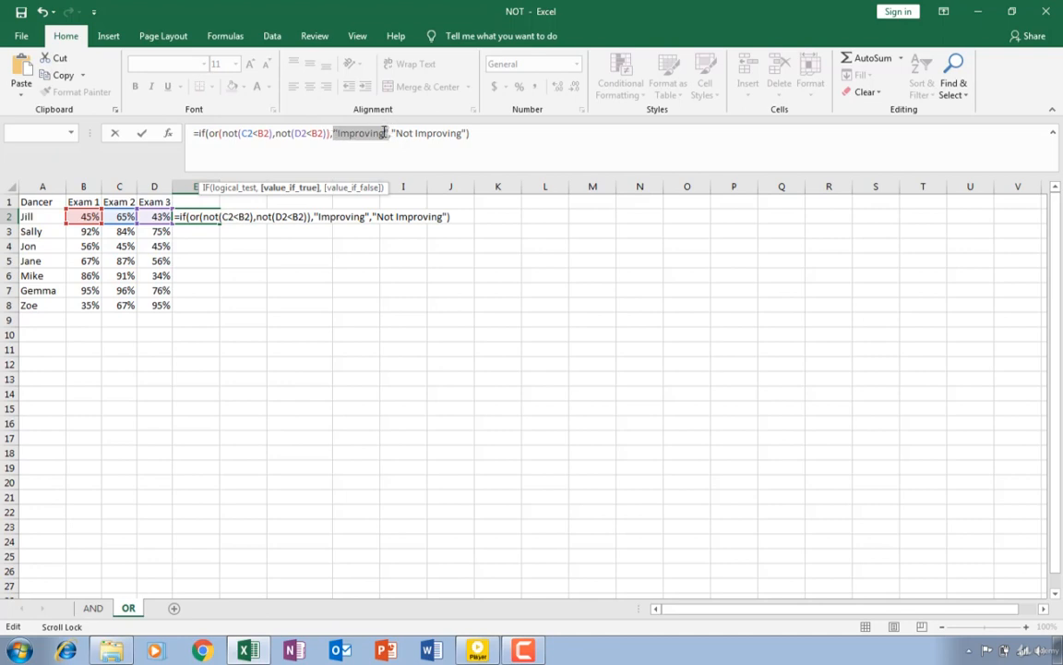
click(385, 132)
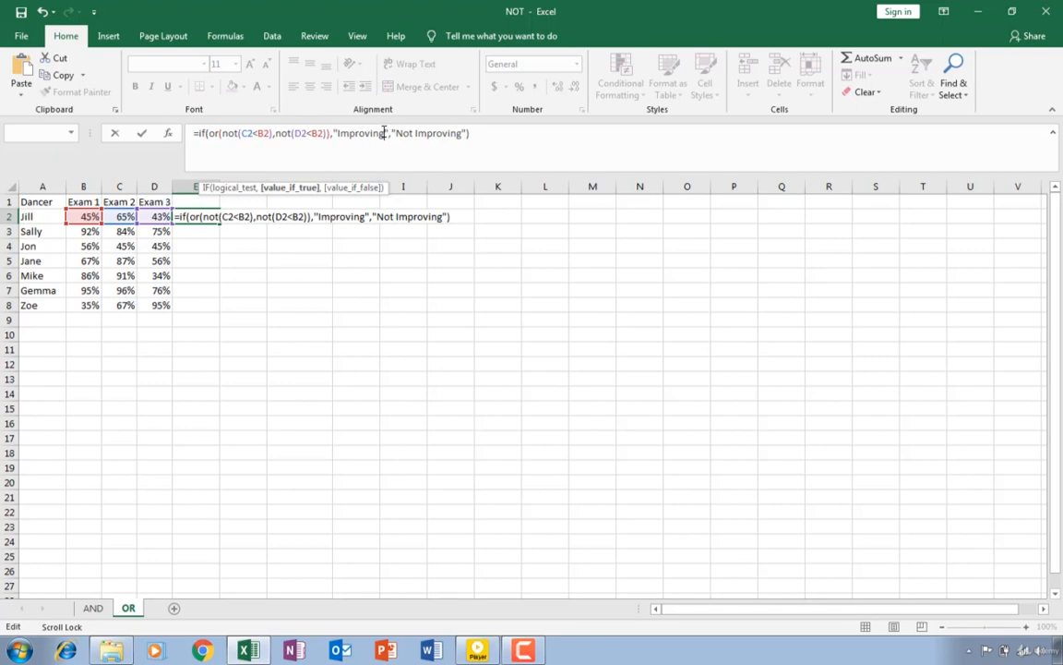
key(ctrl+Return)
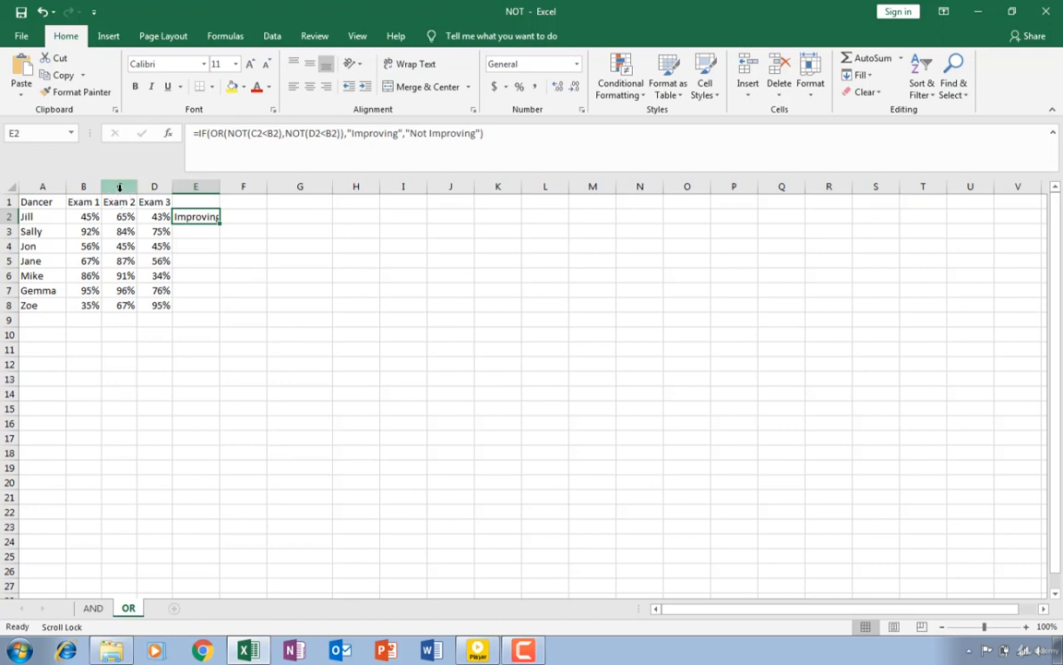
- Check the Exam 2 and Exam 1 scores in C2 and B2 against the formula in E2
click(109, 215)
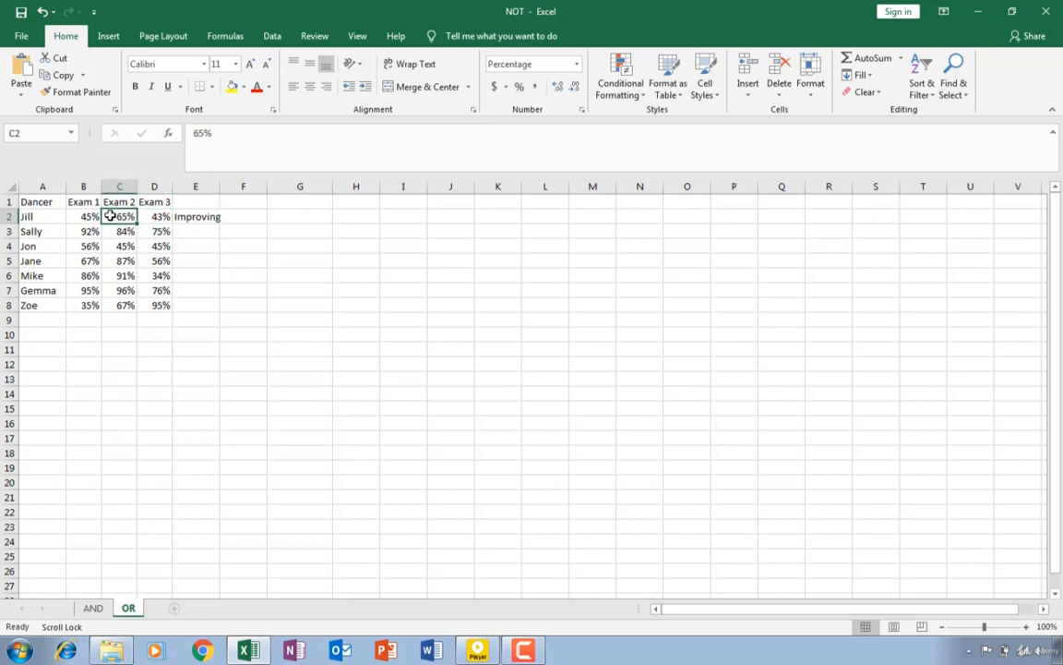
click(85, 214)
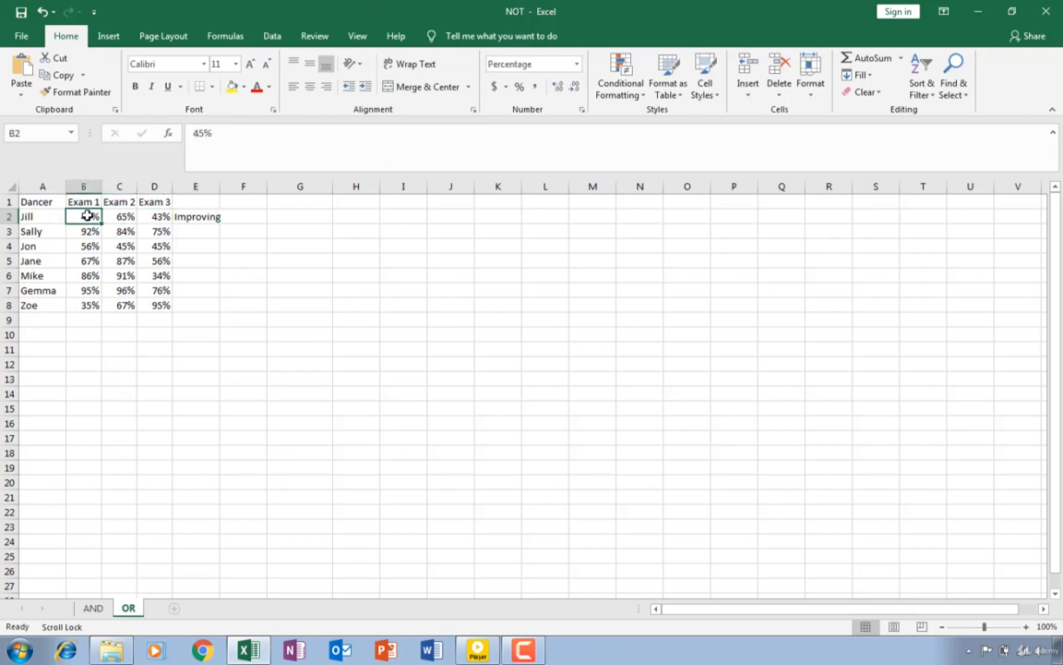
click(192, 216)
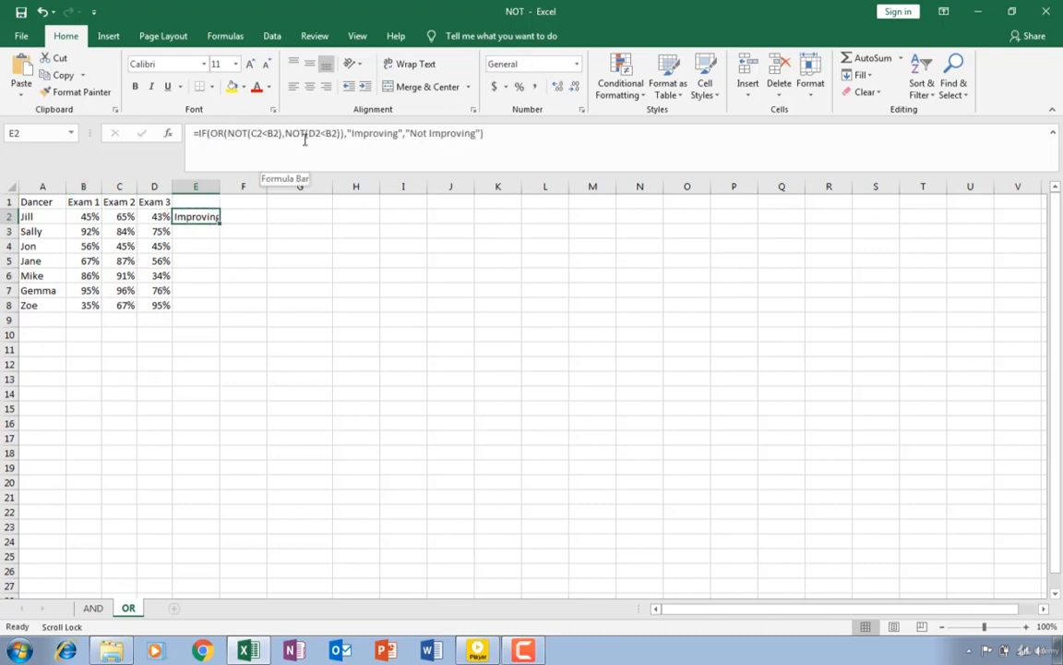